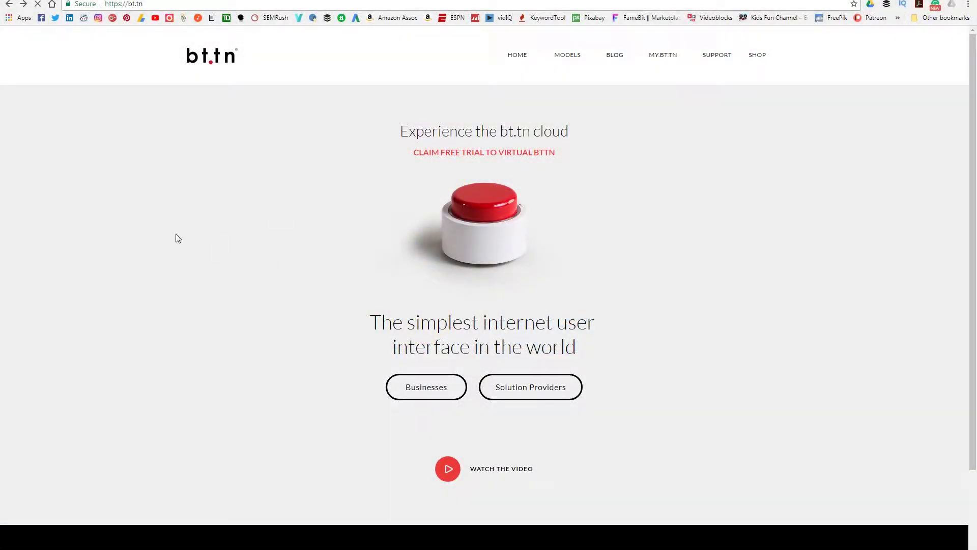
Step: Open the Businesses page and scroll through its use-case cards to the Mini vs Classic comparison
{"action": "scroll", "coordinate": [180, 227], "scroll_direction": "down", "scroll_amount": 2}
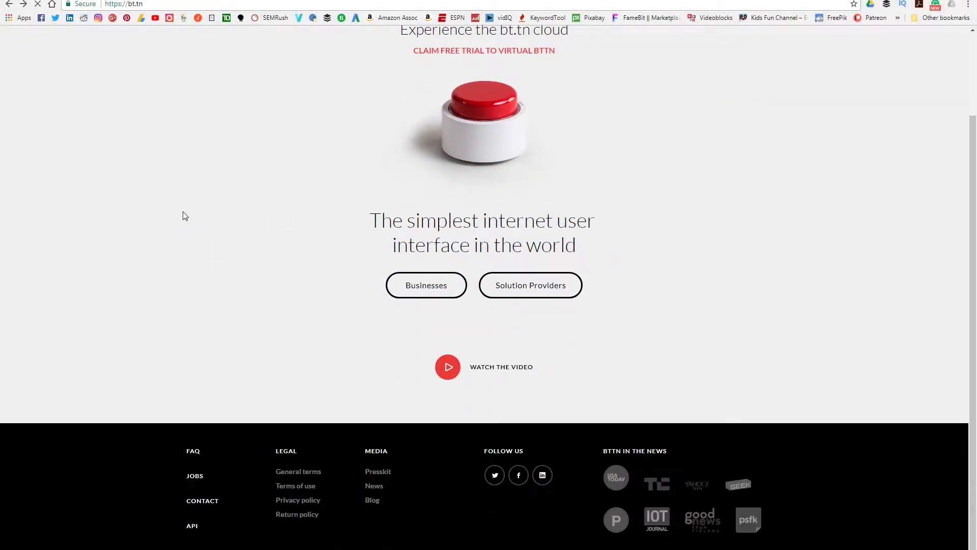
{"action": "left_click", "coordinate": [414, 286]}
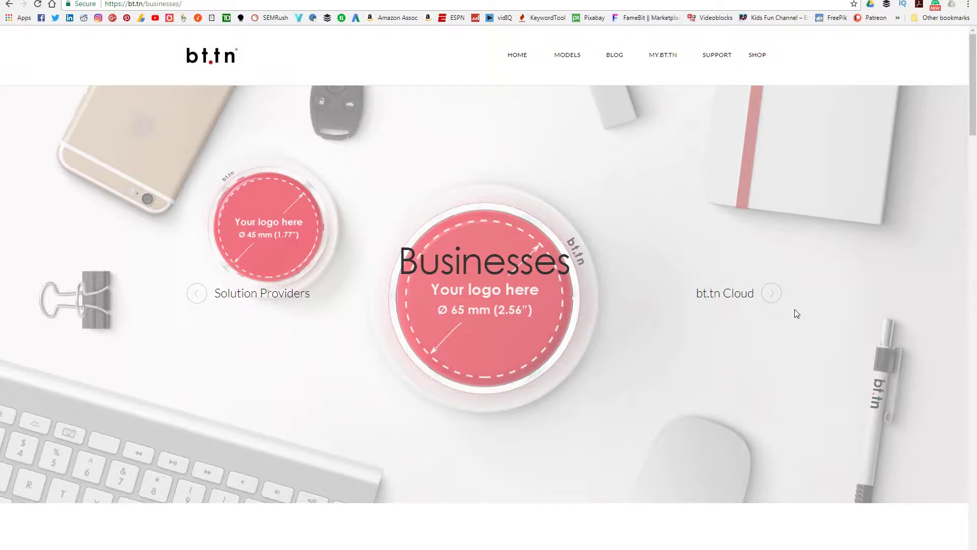
{"action": "scroll", "coordinate": [796, 312], "scroll_direction": "down", "scroll_amount": 3}
{"action": "scroll", "coordinate": [799, 317], "scroll_direction": "down", "scroll_amount": 6}
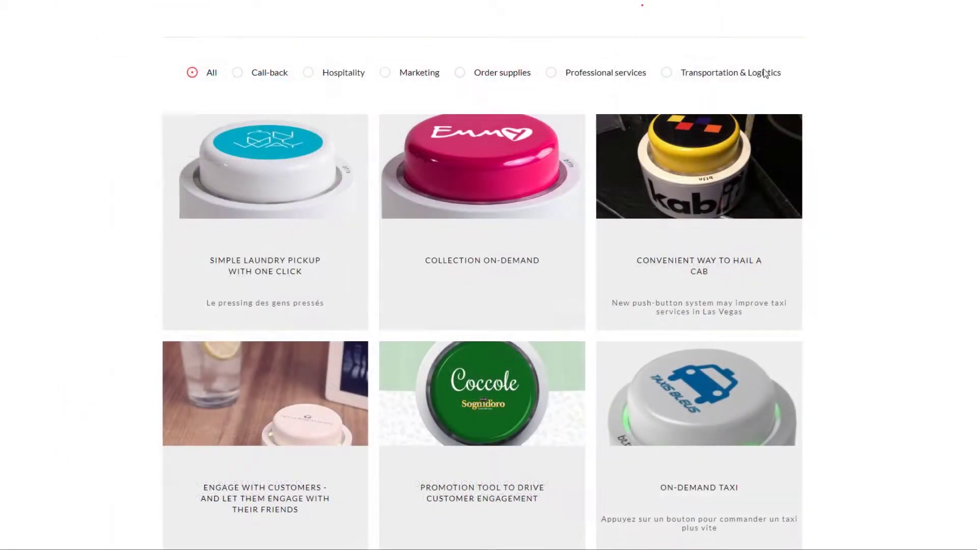
{"action": "scroll", "coordinate": [864, 117], "scroll_direction": "down", "scroll_amount": 3}
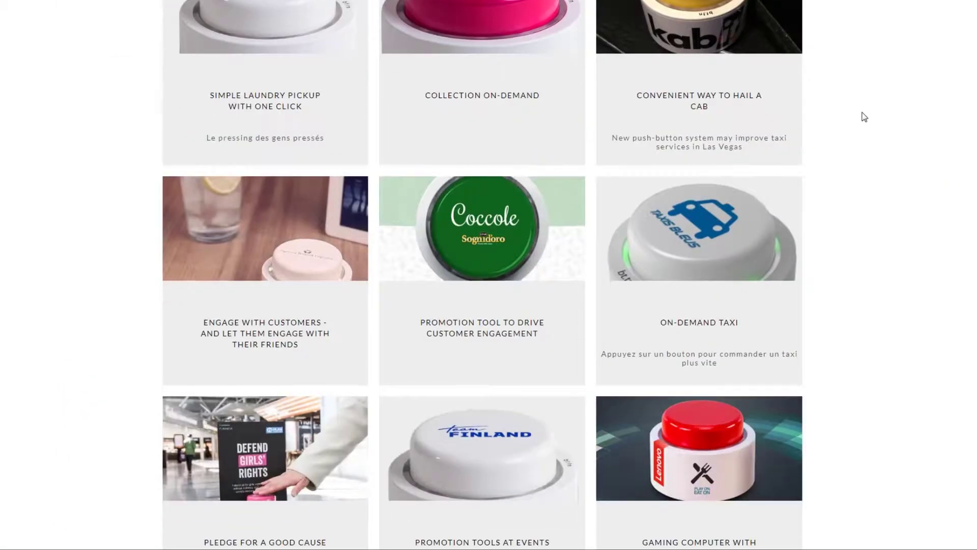
{"action": "scroll", "coordinate": [864, 117], "scroll_direction": "down", "scroll_amount": 3}
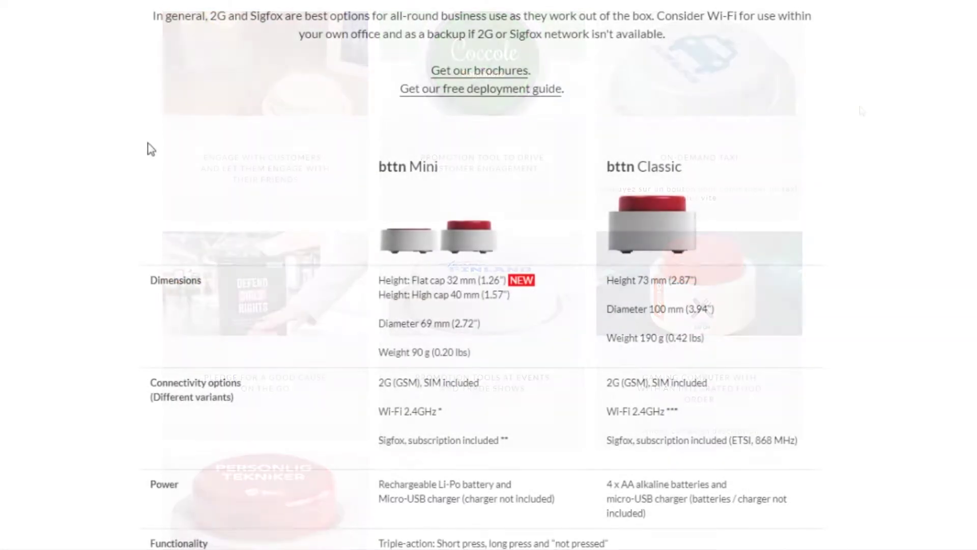
{"action": "scroll", "coordinate": [131, 143], "scroll_direction": "down", "scroll_amount": 3}
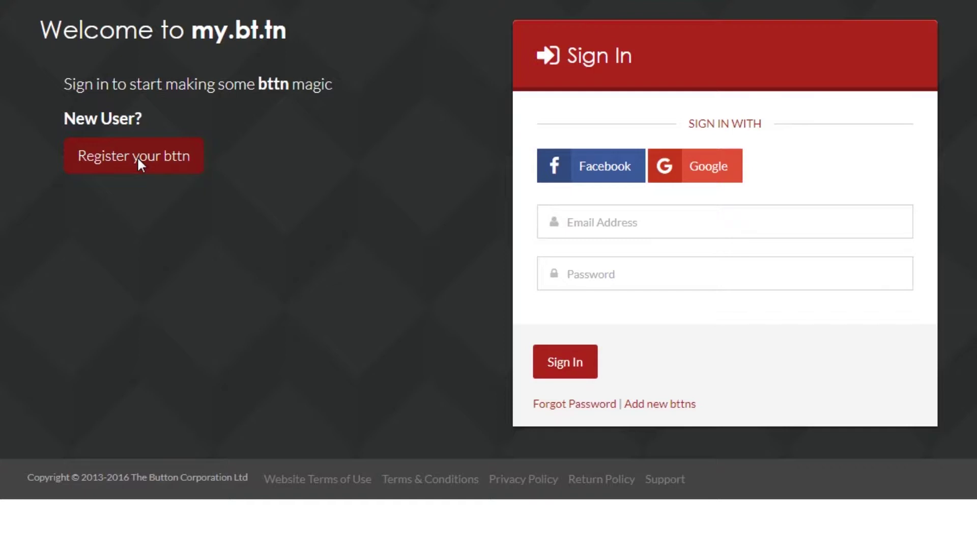
Step: Start registering a new bttn using the username-and-password sign-in method
{"action": "left_click", "coordinate": [138, 159]}
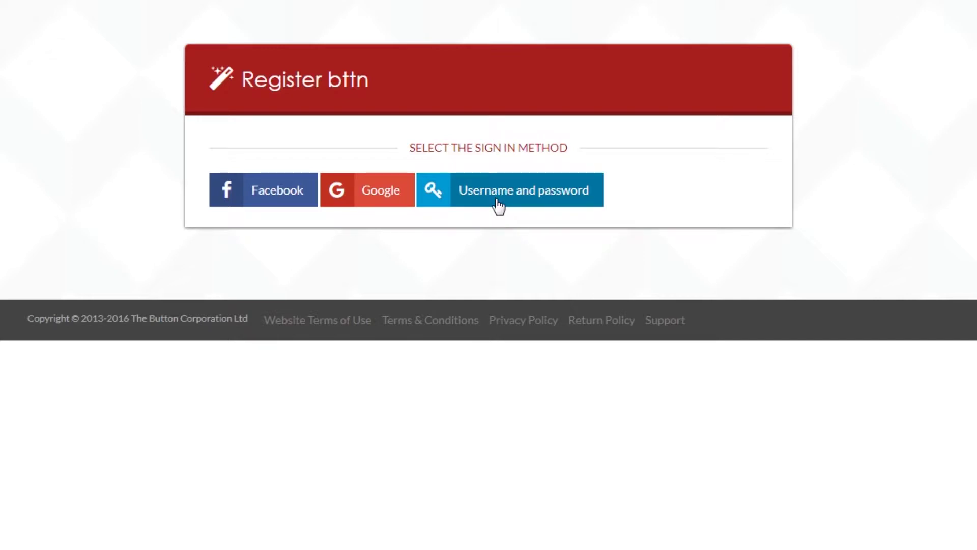
{"action": "left_click", "coordinate": [498, 205]}
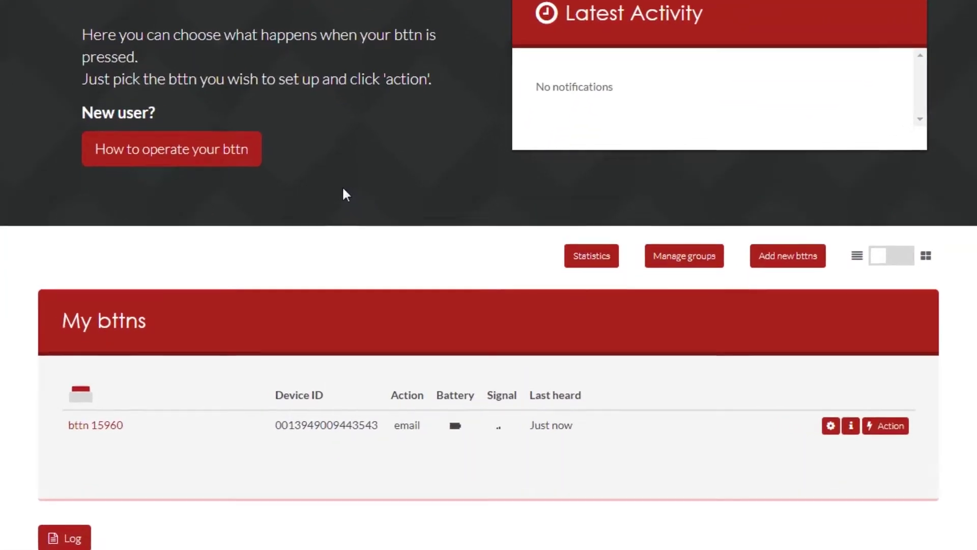
{"action": "mouse_move", "coordinate": [501, 437]}
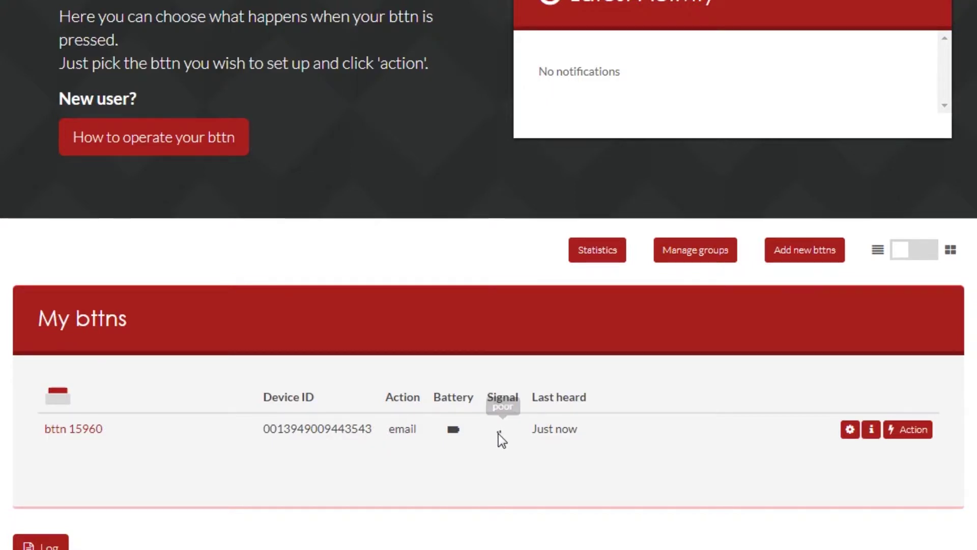
{"action": "mouse_move", "coordinate": [68, 433]}
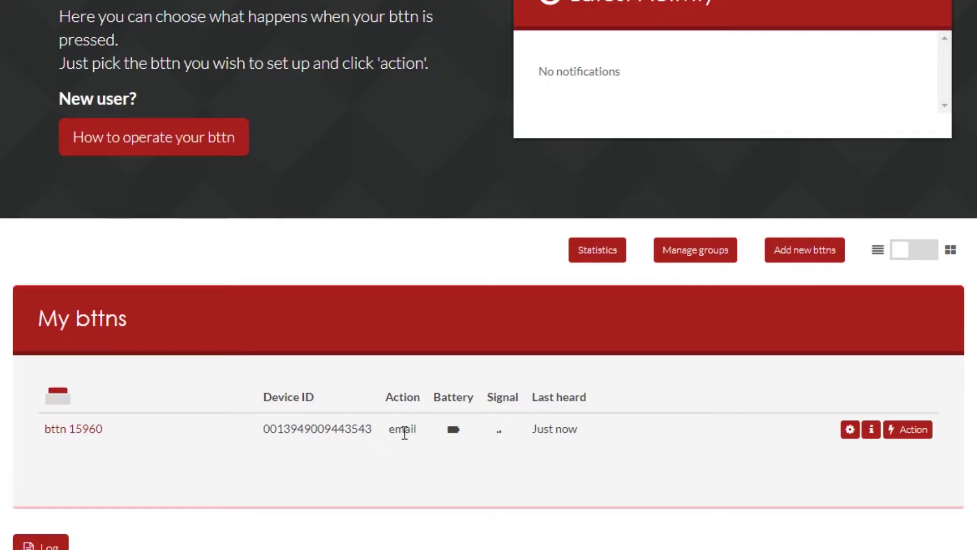
{"action": "mouse_move", "coordinate": [453, 431]}
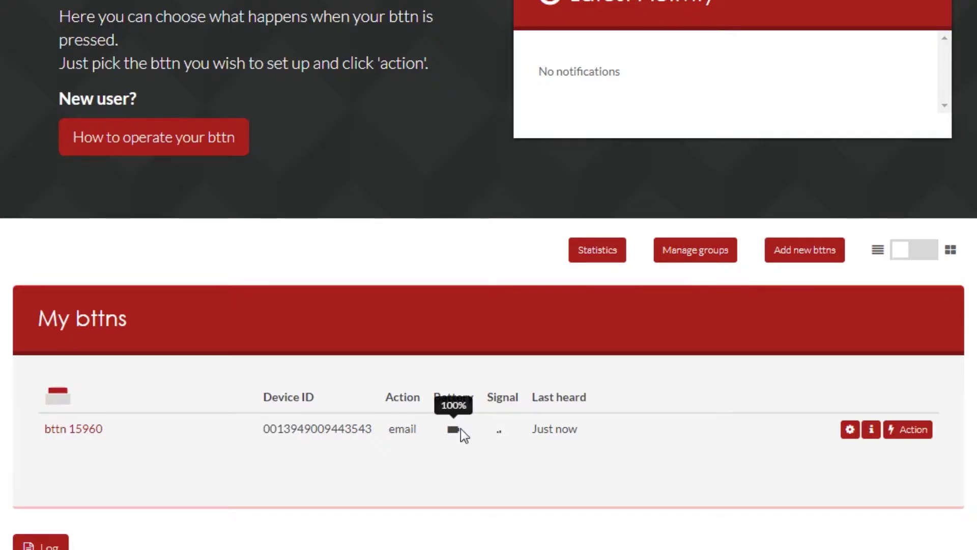
{"action": "mouse_move", "coordinate": [569, 435]}
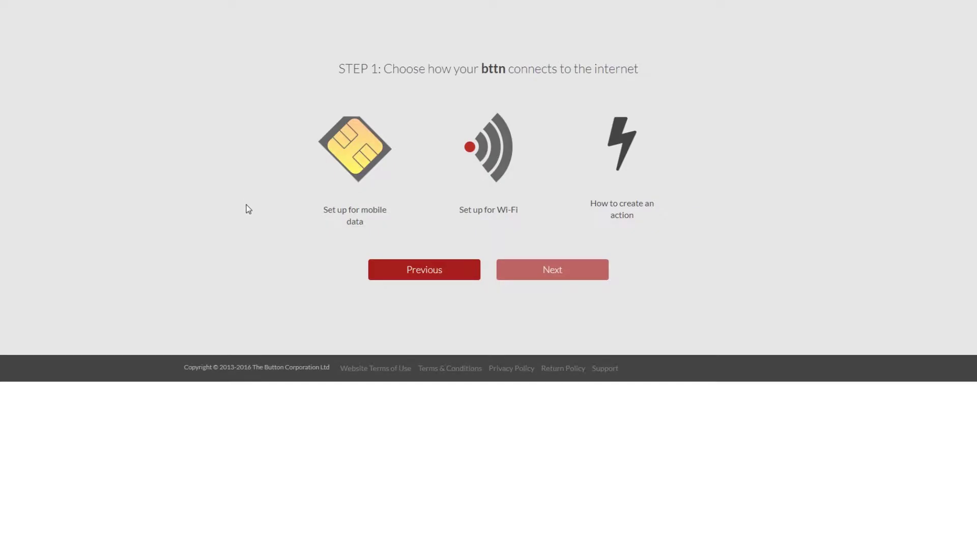
Step: Choose Wi-Fi as the connection method and continue to the bttn Wi-Fi setup instructions
{"action": "left_click", "coordinate": [501, 168]}
{"action": "left_click", "coordinate": [564, 275]}
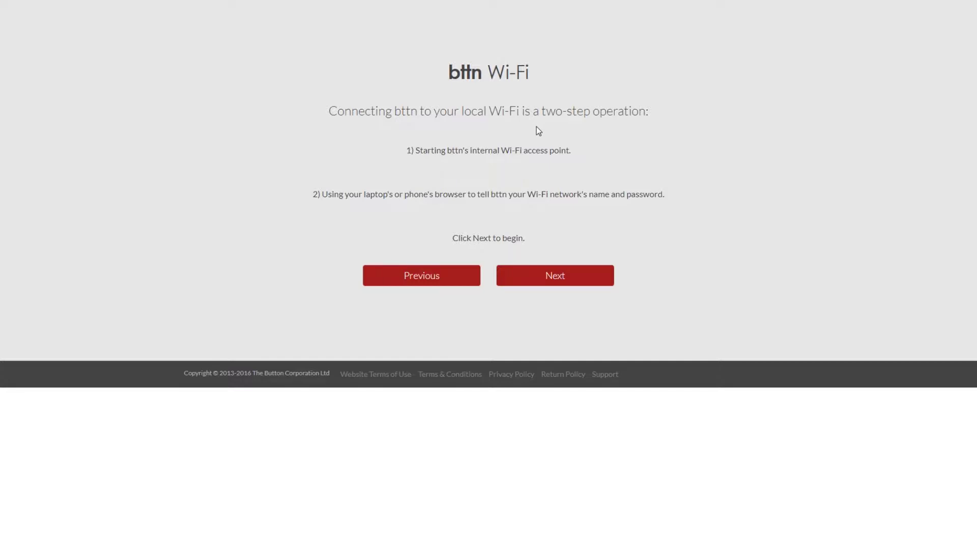
Step: Open bttn 15960's general properties for editing and move to its Email Address field
{"action": "left_click", "coordinate": [548, 276]}
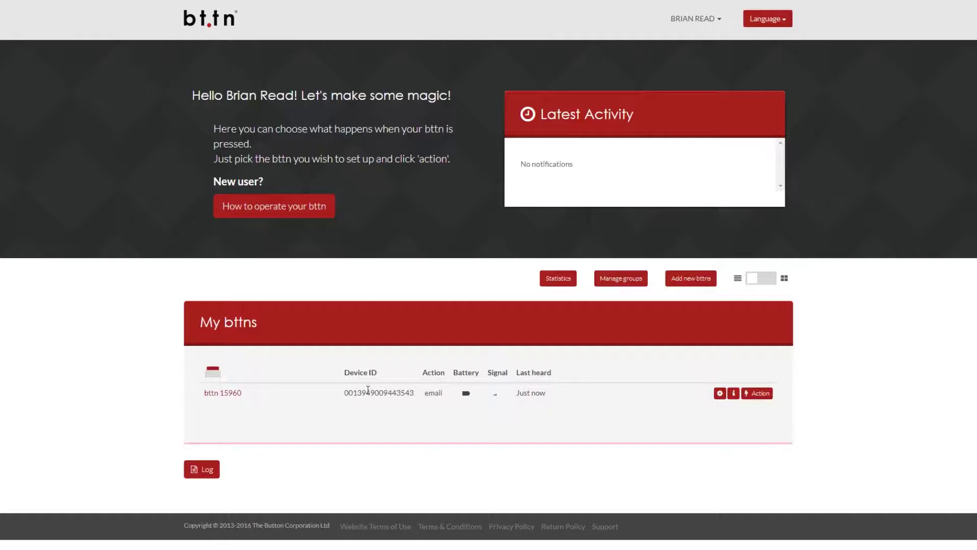
{"action": "left_click", "coordinate": [720, 395]}
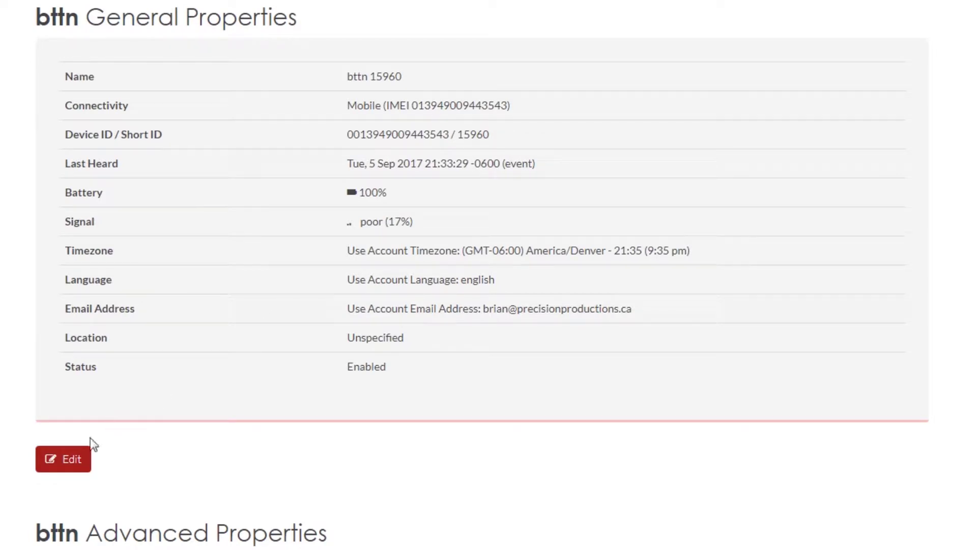
{"action": "left_click", "coordinate": [72, 458]}
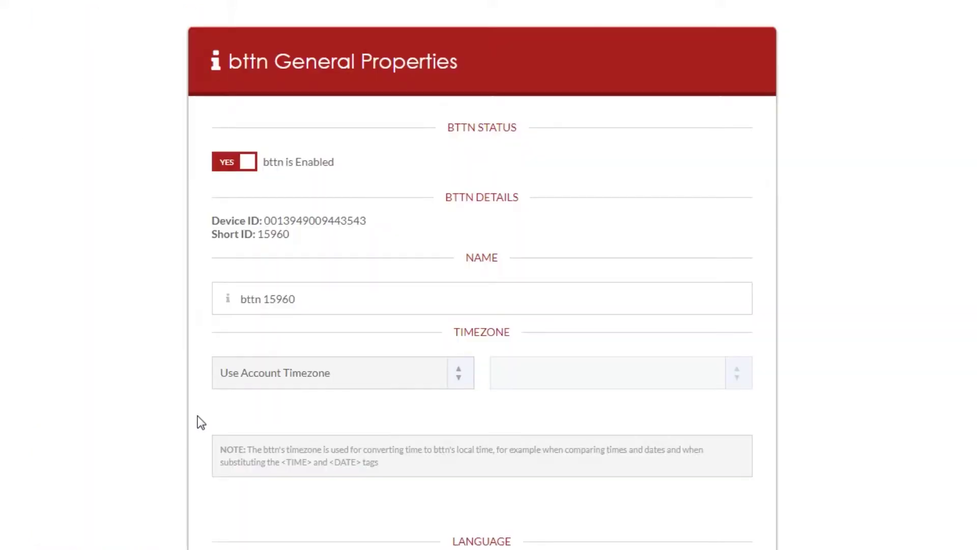
{"action": "scroll", "coordinate": [76, 178], "scroll_direction": "down", "scroll_amount": 3}
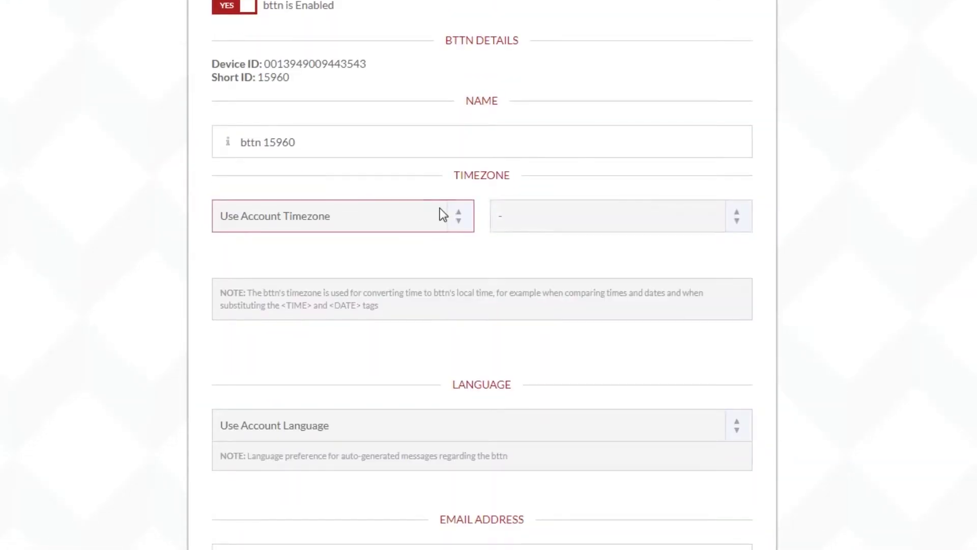
{"action": "scroll", "coordinate": [442, 217], "scroll_direction": "down", "scroll_amount": 2}
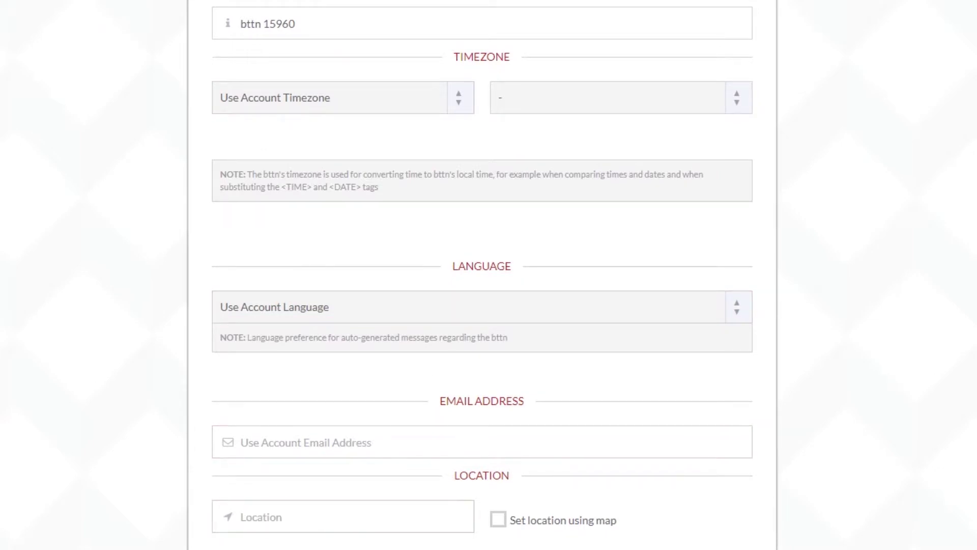
{"action": "left_click", "coordinate": [332, 453]}
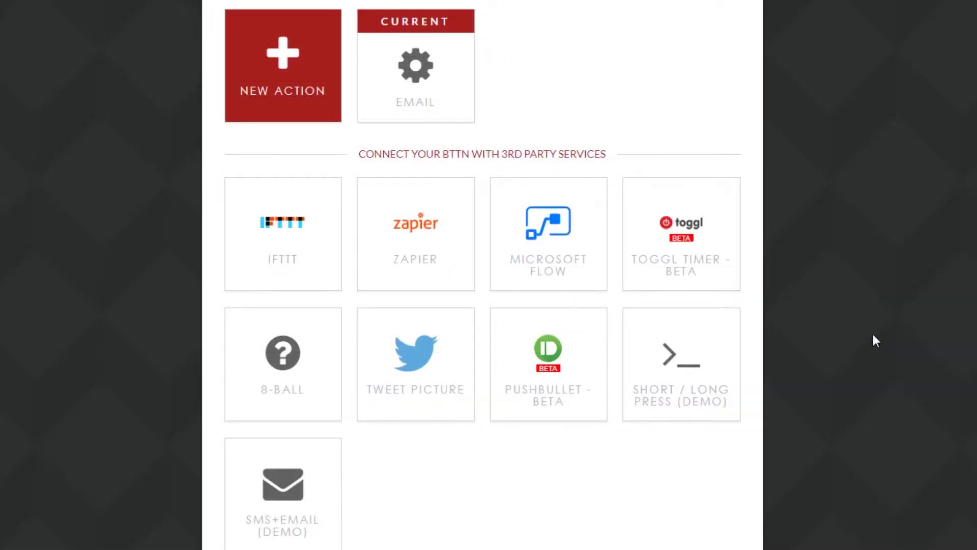
Step: Keep the Email action with subject 'bttn was pressed', the default message and no press limit
{"action": "left_click", "coordinate": [418, 71]}
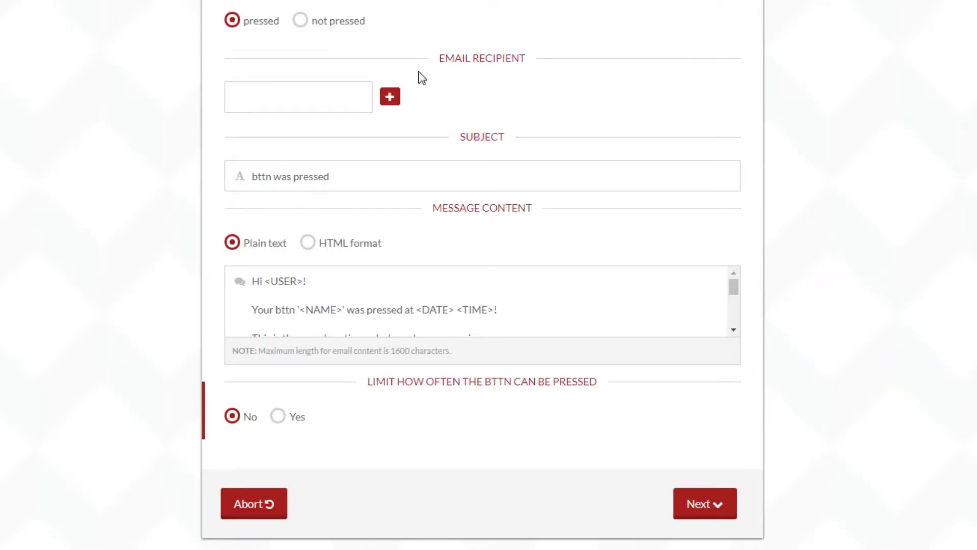
{"action": "left_click", "coordinate": [356, 175]}
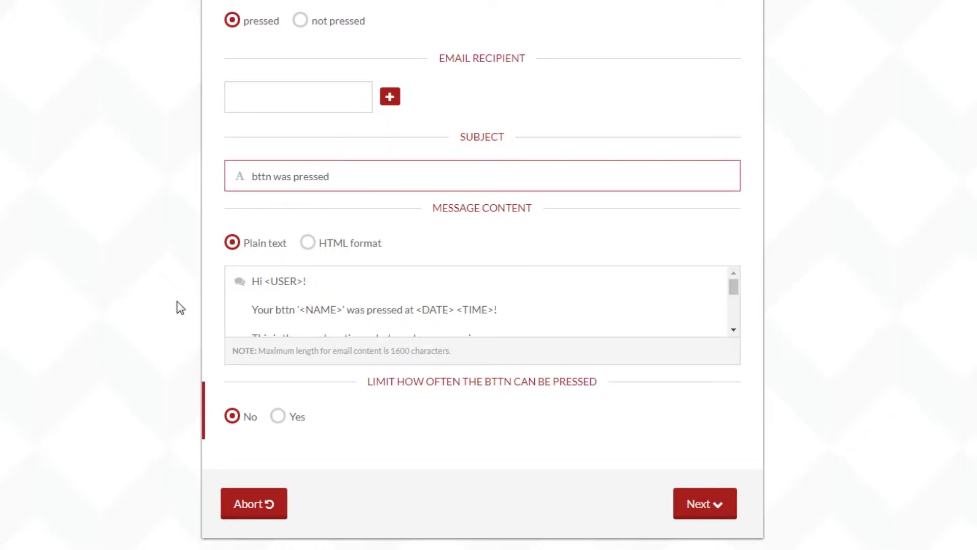
{"action": "left_click", "coordinate": [336, 306]}
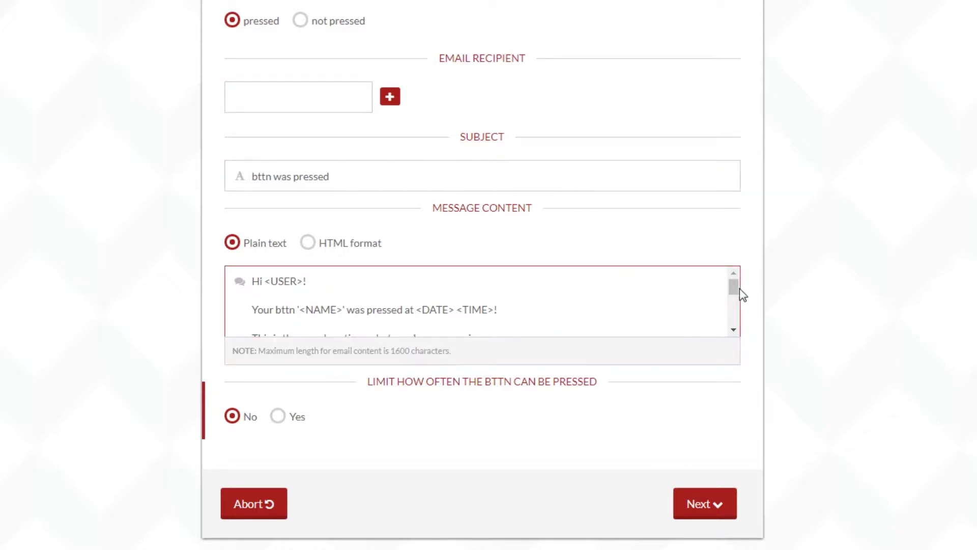
{"action": "left_click_drag", "start_coordinate": [735, 291], "coordinate": [738, 332]}
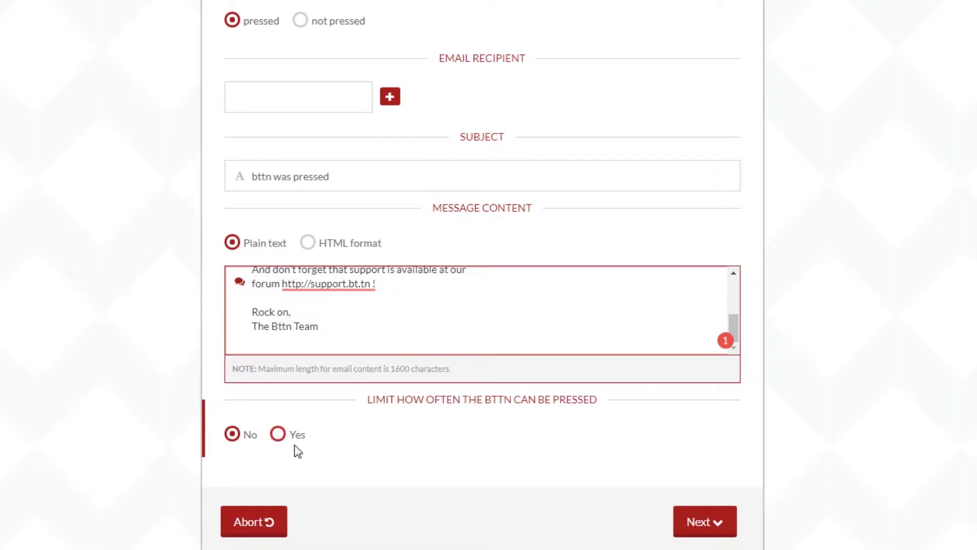
{"action": "left_click", "coordinate": [716, 509]}
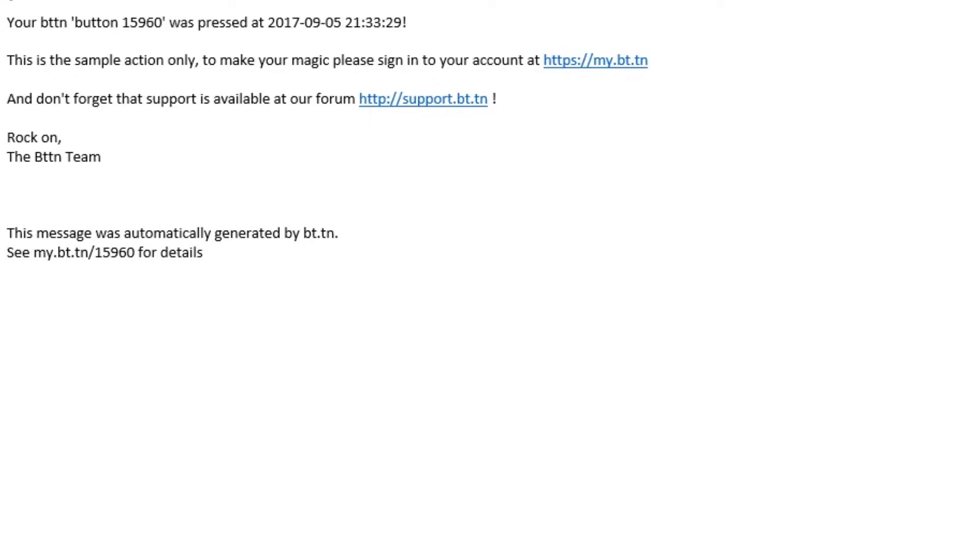
{"action": "left_click_drag", "start_coordinate": [14, 12], "coordinate": [416, 162]}
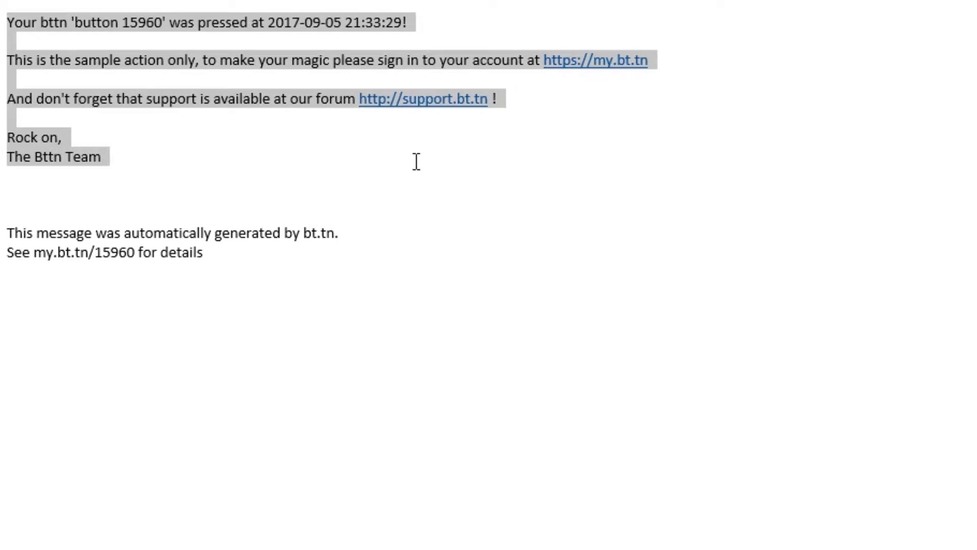
{"action": "left_click", "coordinate": [711, 186]}
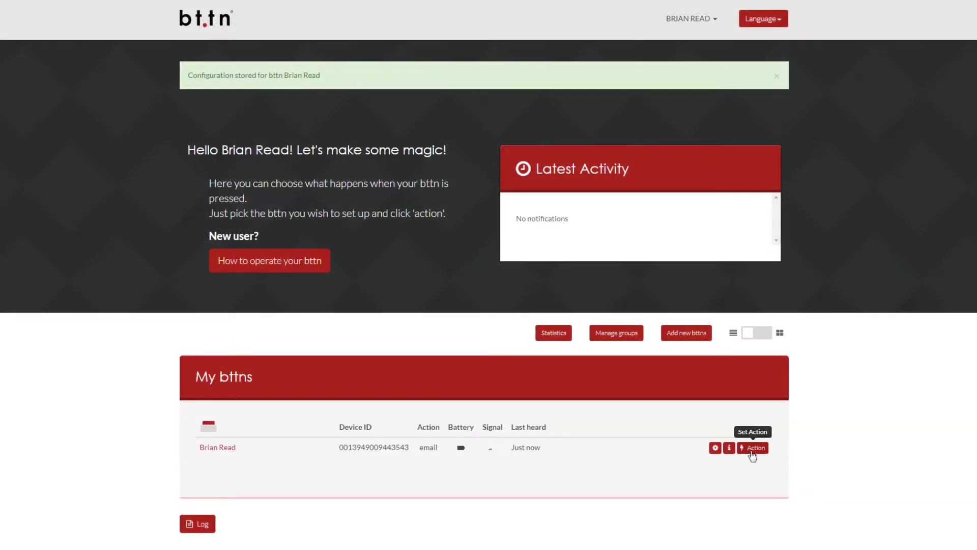
Step: Open a new action setup for bttn 15960, triggered when the bttn is pressed
{"action": "left_click", "coordinate": [752, 453]}
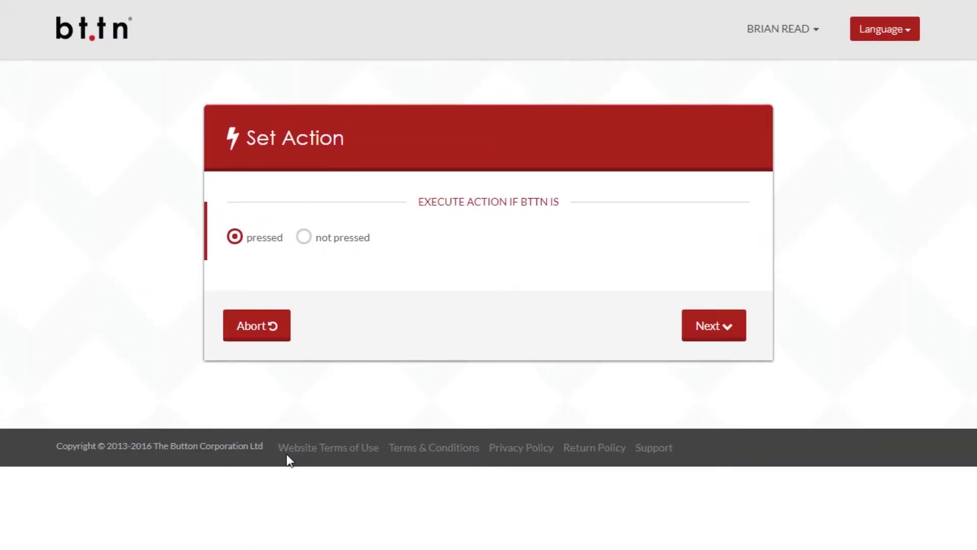
Step: Set the pressed action to trigger IFTTT with no press limit and reach the summary
{"action": "left_click", "coordinate": [727, 331]}
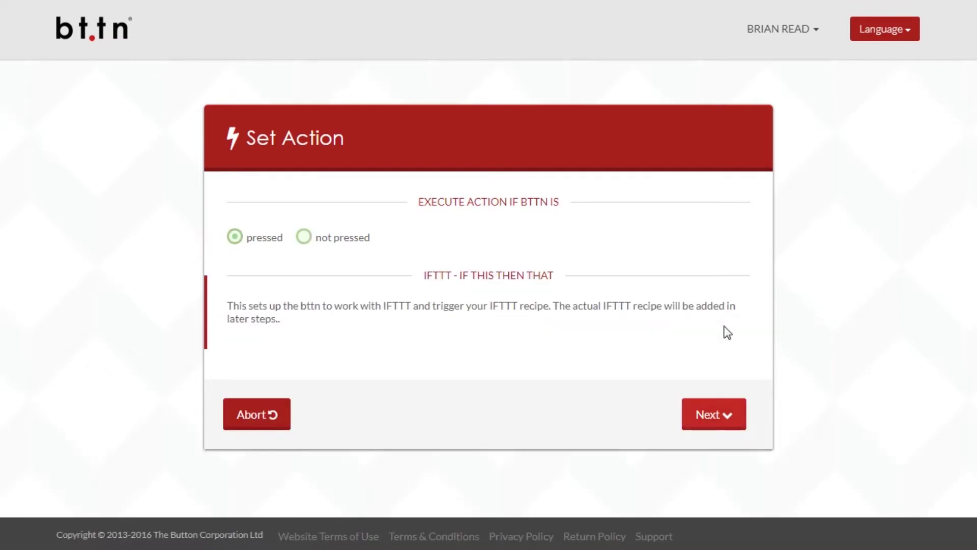
{"action": "left_click", "coordinate": [707, 410]}
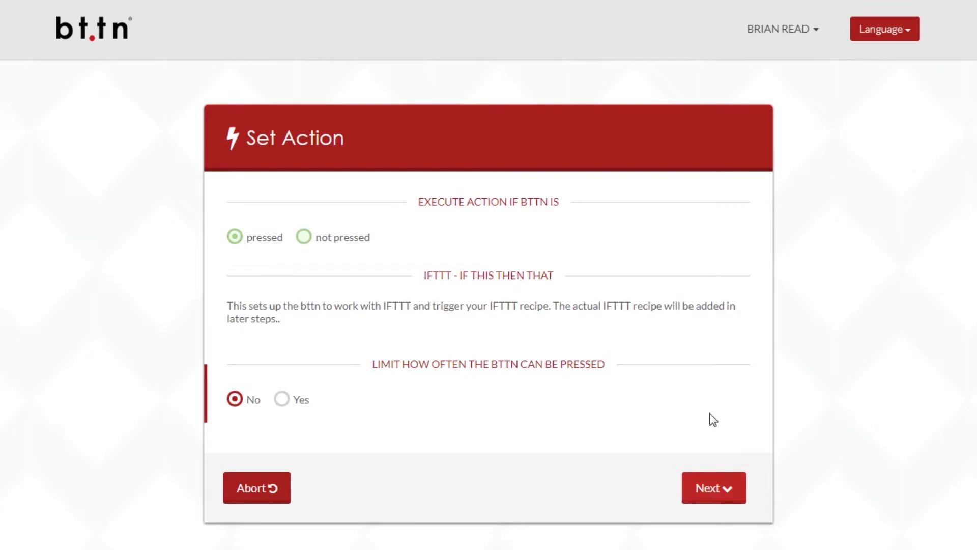
{"action": "left_click", "coordinate": [714, 491]}
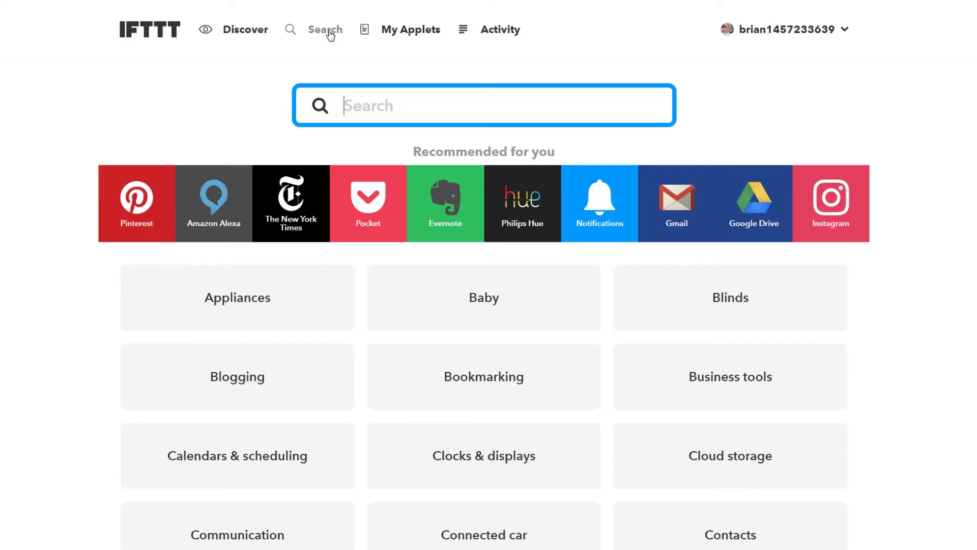
Step: Find the Bttn service in IFTTT and authorize it for all bttns in Home Button Group
{"action": "type", "text": "bttn"}
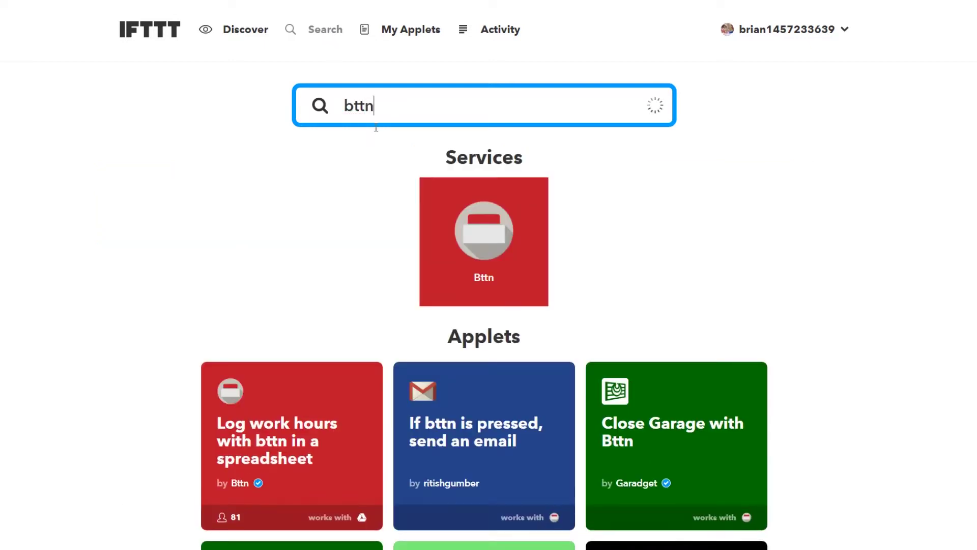
{"action": "left_click", "coordinate": [490, 239]}
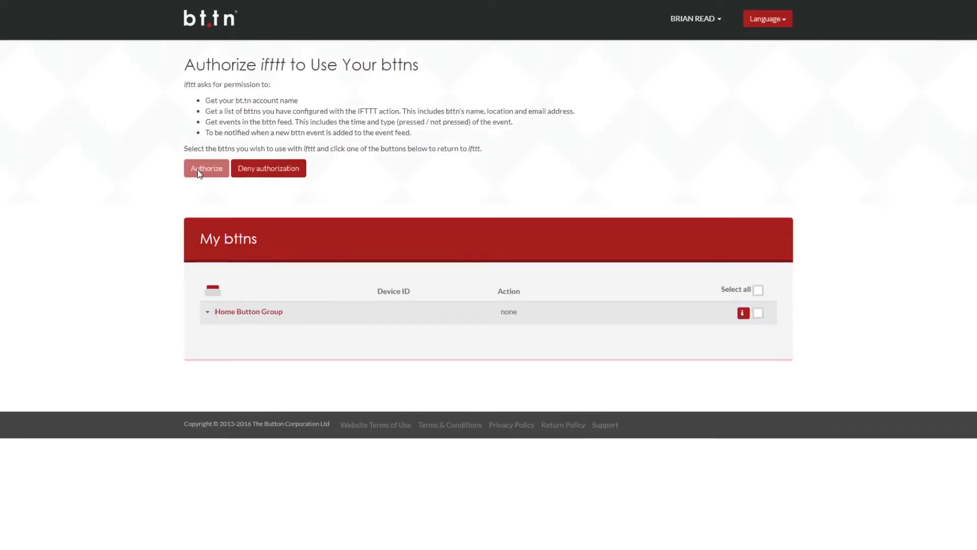
{"action": "left_click", "coordinate": [207, 311]}
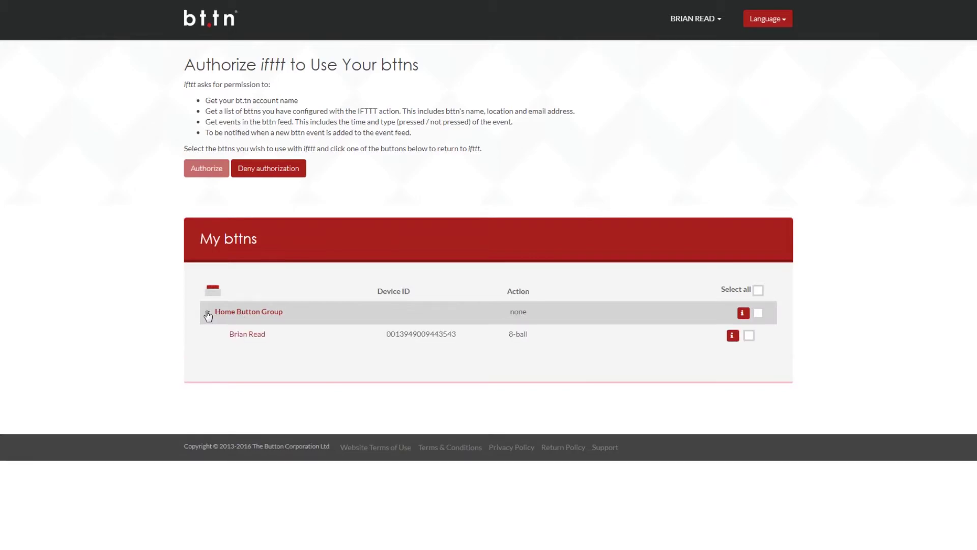
{"action": "left_click", "coordinate": [259, 335]}
{"action": "left_click", "coordinate": [753, 290]}
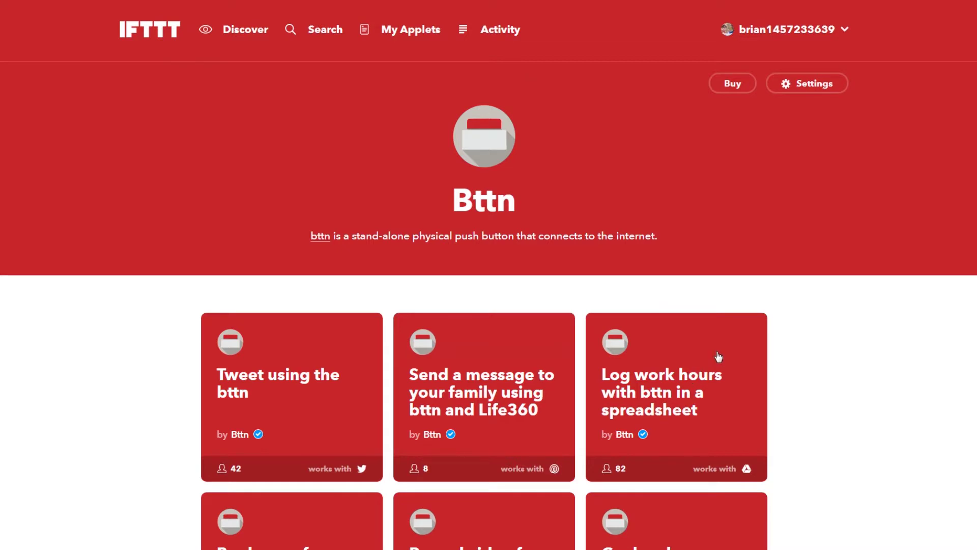
Step: Turn on the 'Log work hours with bttn in a spreadsheet' applet for the same bttn and save
{"action": "left_click", "coordinate": [726, 399]}
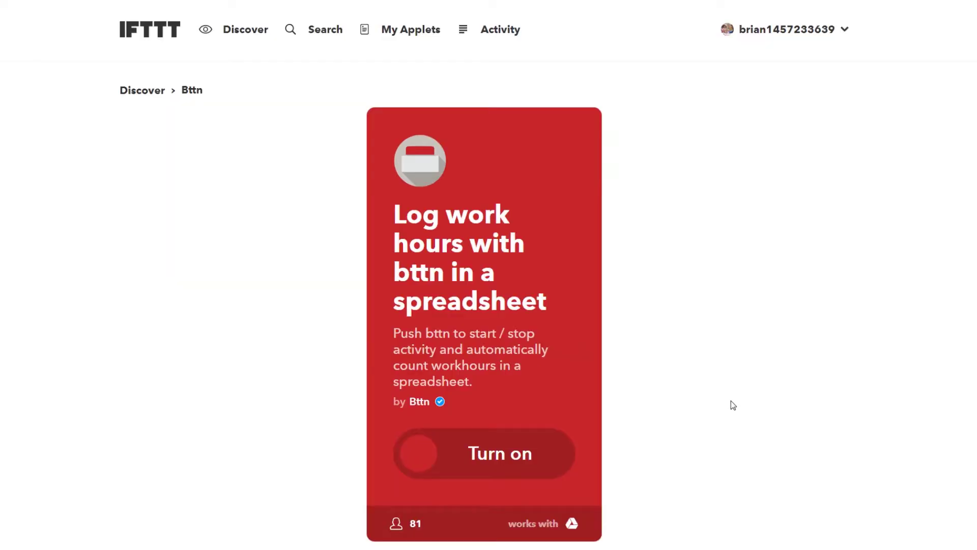
{"action": "left_click", "coordinate": [425, 458]}
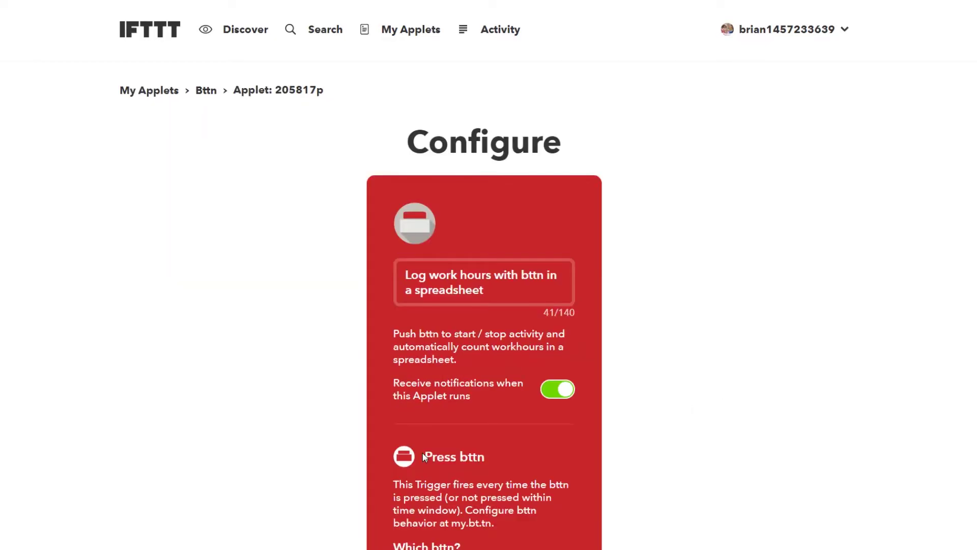
{"action": "scroll", "coordinate": [556, 253], "scroll_direction": "down", "scroll_amount": 3}
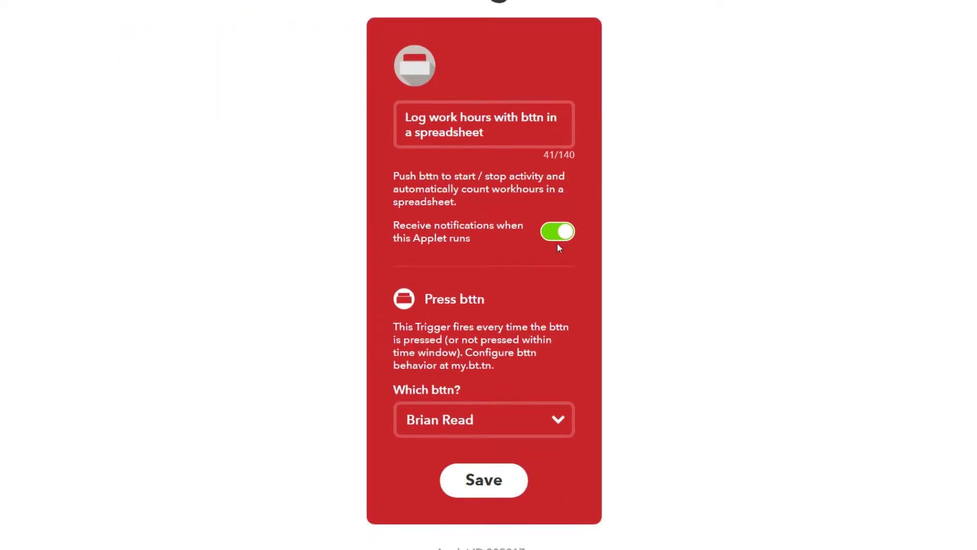
{"action": "left_click", "coordinate": [543, 410]}
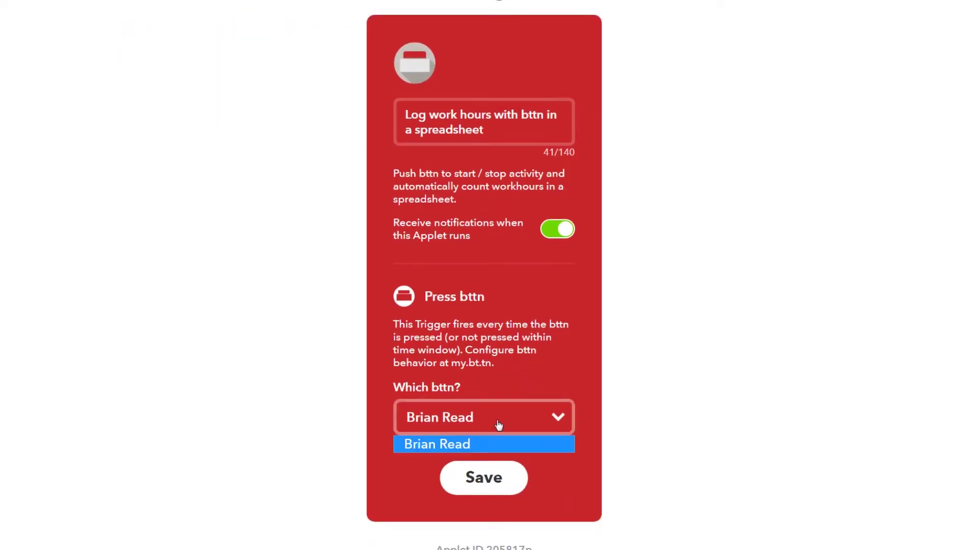
{"action": "left_click", "coordinate": [526, 426]}
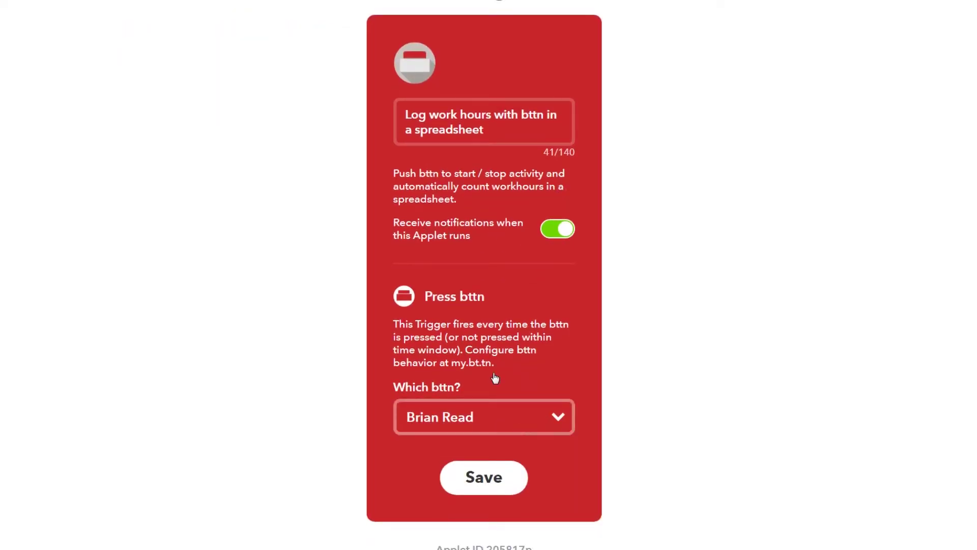
{"action": "left_click", "coordinate": [492, 483]}
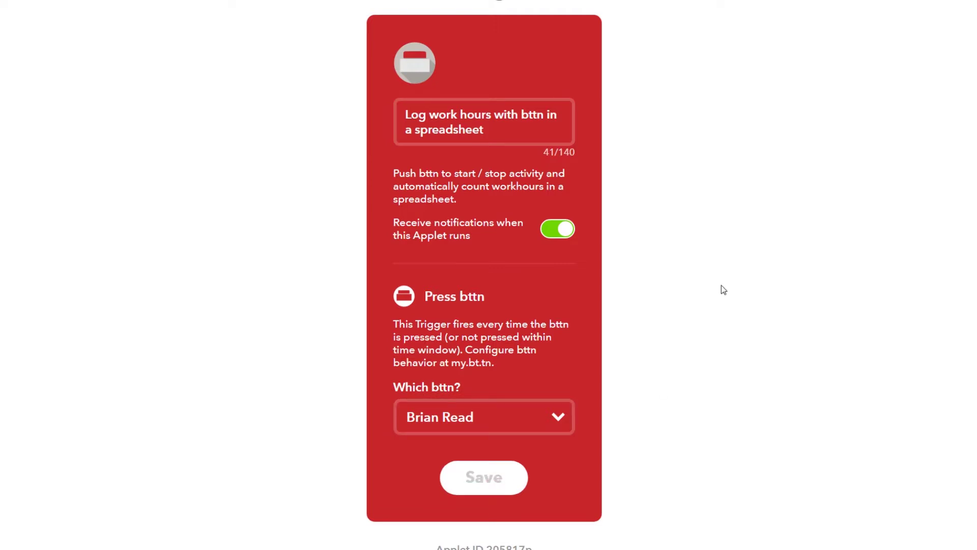
{"action": "scroll", "coordinate": [712, 277], "scroll_direction": "down", "scroll_amount": 3}
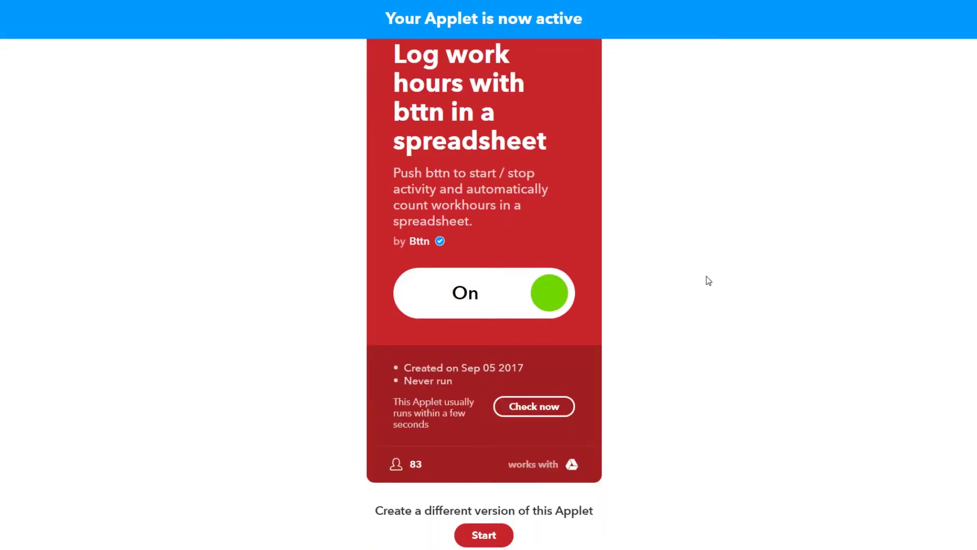
{"action": "scroll", "coordinate": [696, 288], "scroll_direction": "up", "scroll_amount": 3}
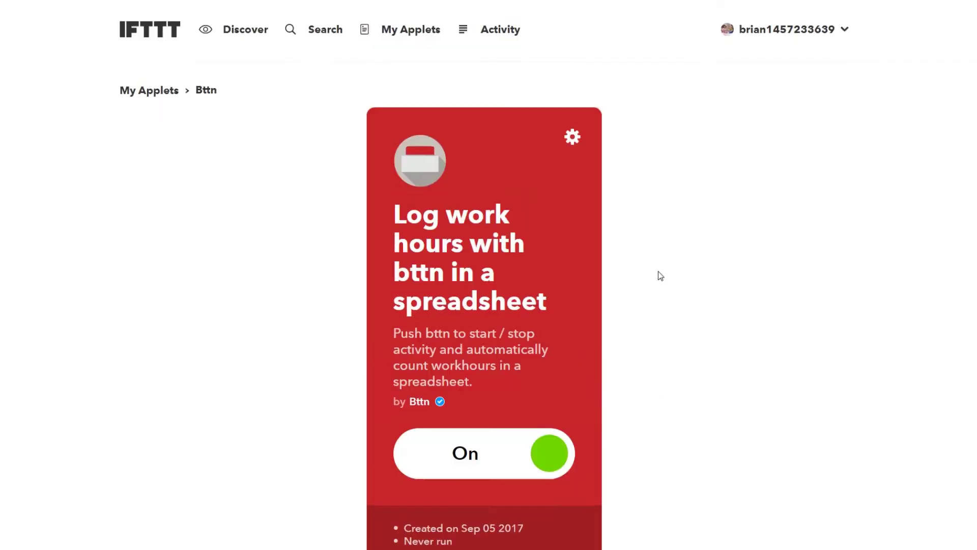
Step: Save the applet's spreadsheet settings with name 'Name Owner Workhours' in the Bttn/Timesheet folder
{"action": "left_click", "coordinate": [573, 137]}
{"action": "scroll", "coordinate": [705, 155], "scroll_direction": "down", "scroll_amount": 4}
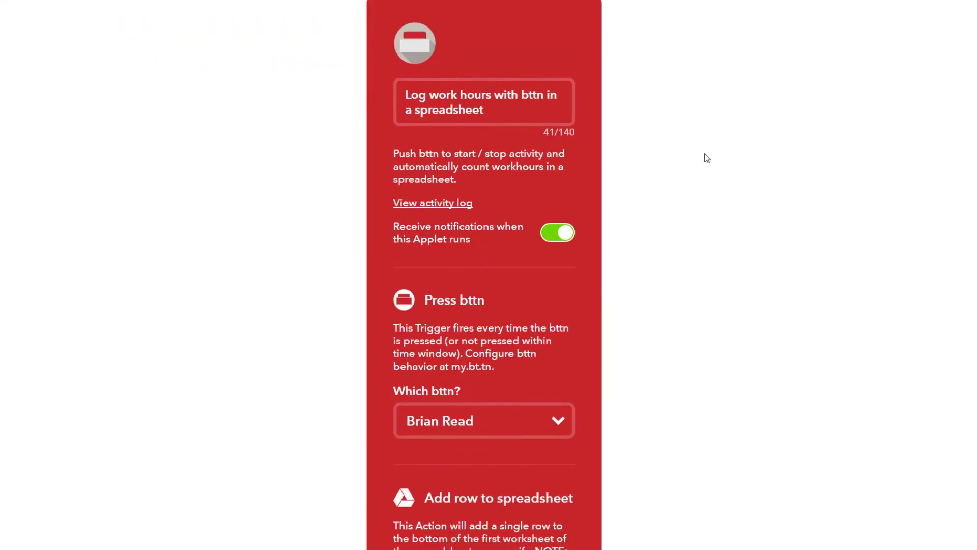
{"action": "scroll", "coordinate": [703, 163], "scroll_direction": "down", "scroll_amount": 6}
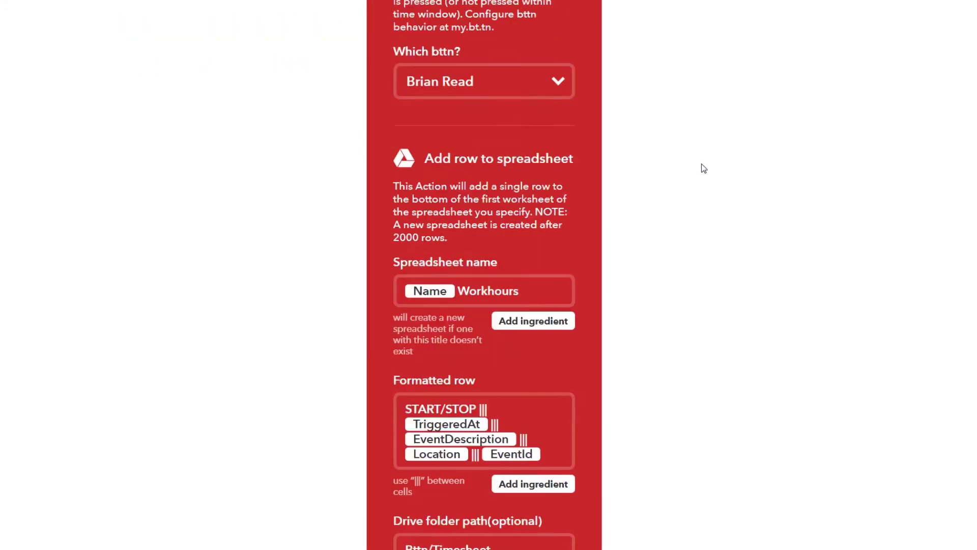
{"action": "left_click", "coordinate": [455, 279]}
{"action": "left_click", "coordinate": [573, 209]}
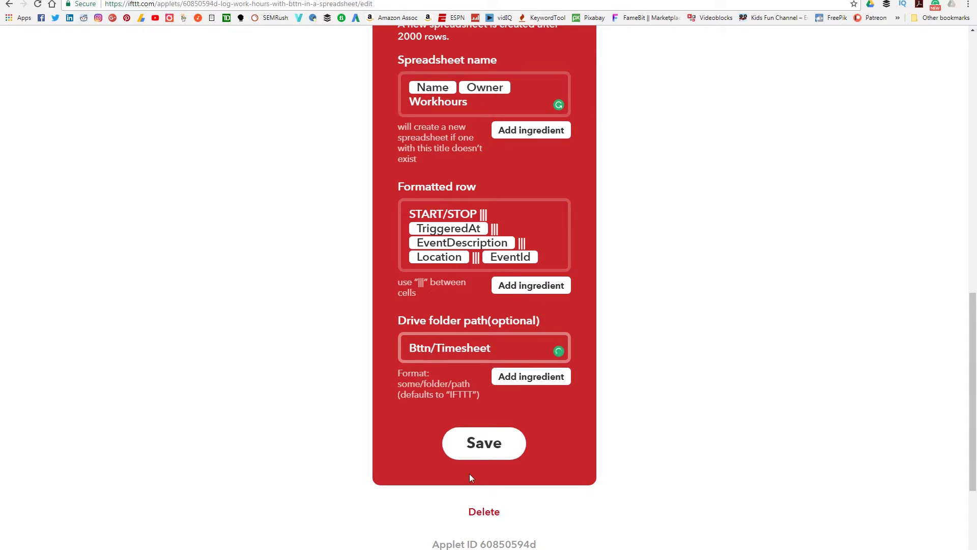
{"action": "left_click", "coordinate": [479, 454]}
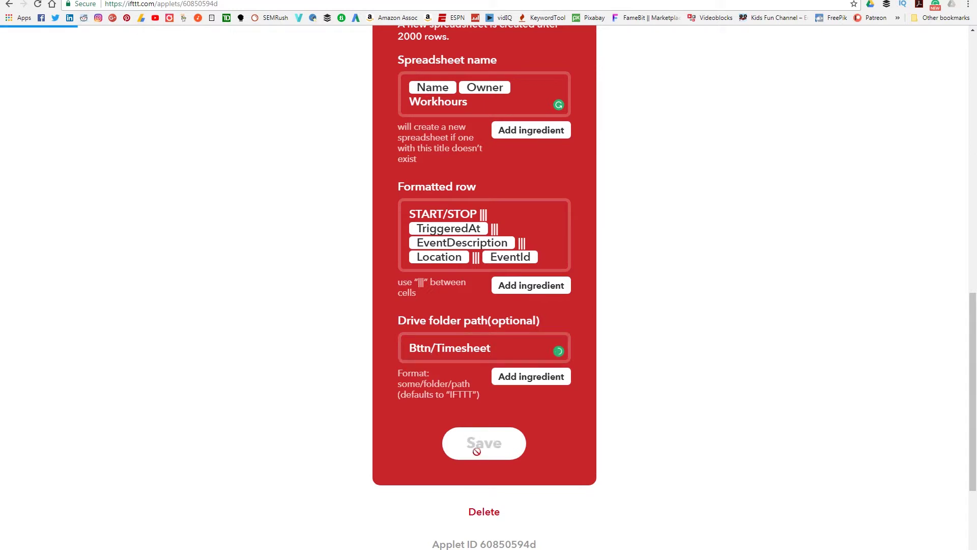
{"action": "scroll", "coordinate": [628, 342], "scroll_direction": "down", "scroll_amount": 4}
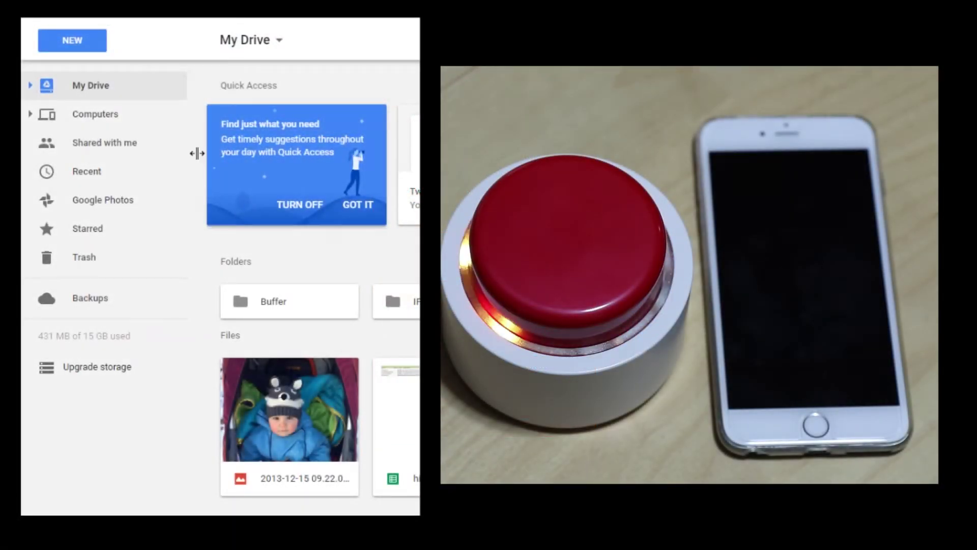
Step: Go to My Drive > Bttn > Timesheet and select the Workhours spreadsheet to view its activity
{"action": "left_click", "coordinate": [30, 85]}
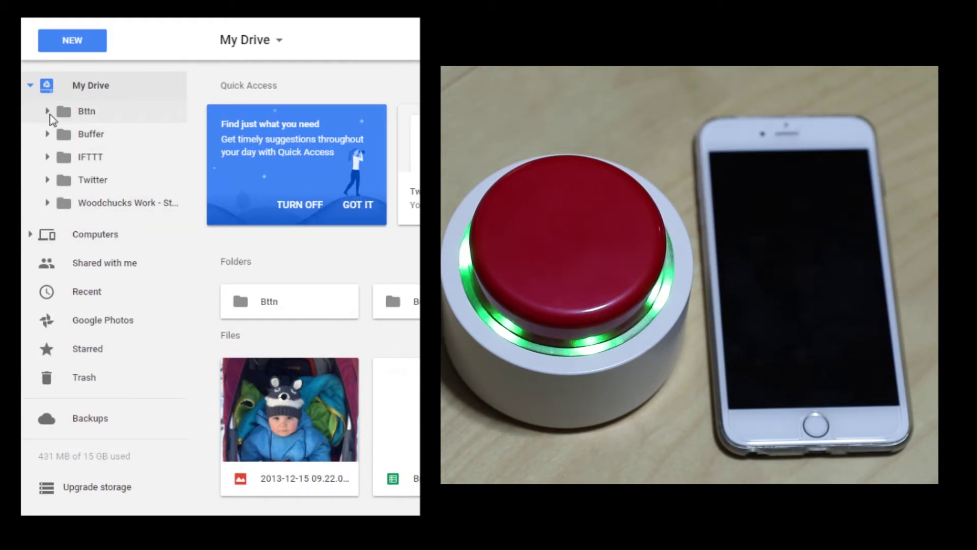
{"action": "left_click", "coordinate": [47, 112]}
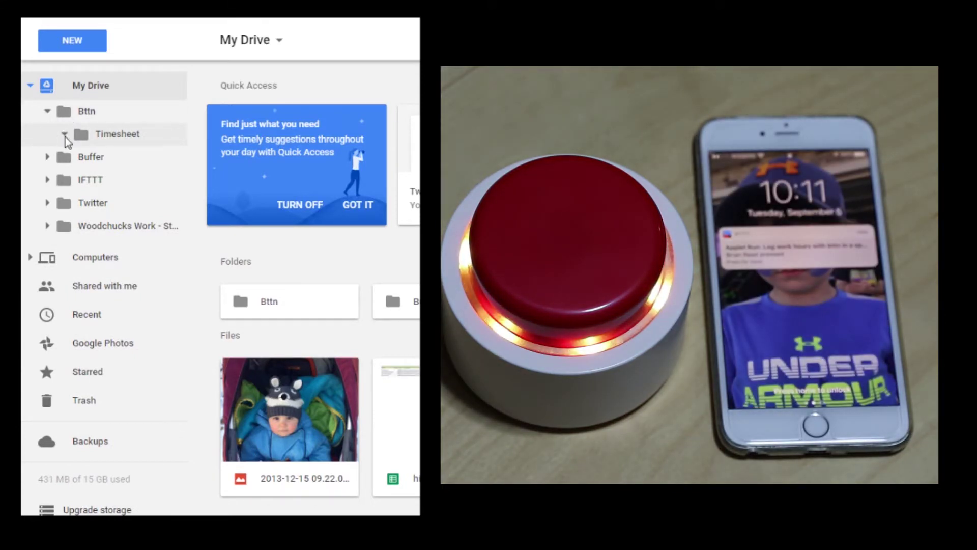
{"action": "left_click", "coordinate": [106, 136]}
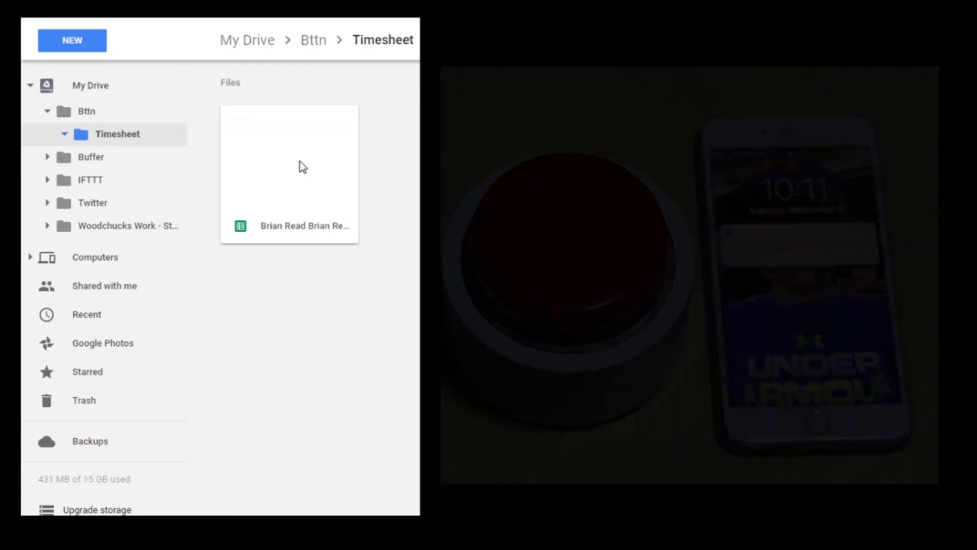
{"action": "left_click", "coordinate": [301, 166]}
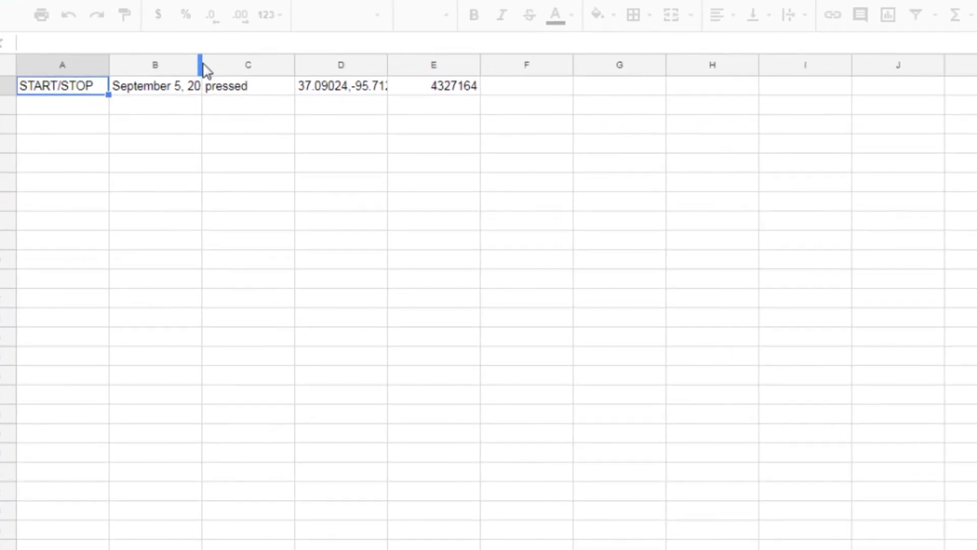
Step: Widen Workhours columns B, D and E so full timestamps and coordinates fit
{"action": "left_click_drag", "start_coordinate": [204, 67], "coordinate": [248, 72]}
{"action": "left_click", "coordinate": [206, 119]}
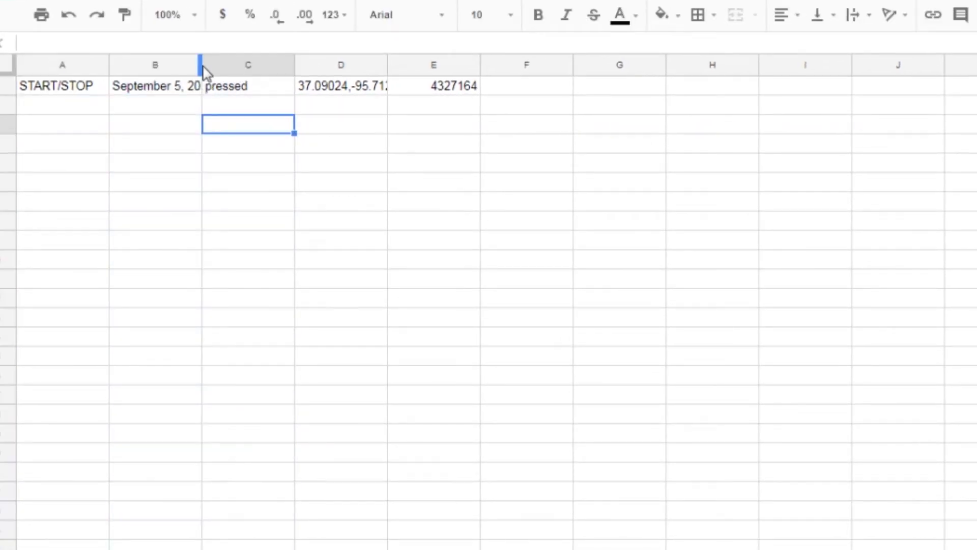
{"action": "left_click_drag", "start_coordinate": [201, 66], "coordinate": [349, 66]}
{"action": "left_click", "coordinate": [425, 168]}
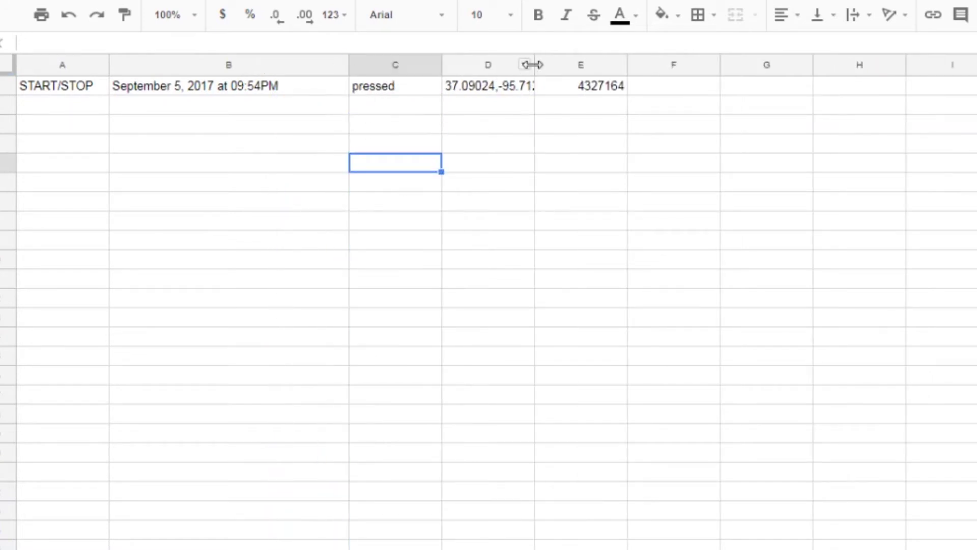
{"action": "left_click_drag", "start_coordinate": [532, 64], "coordinate": [679, 65]}
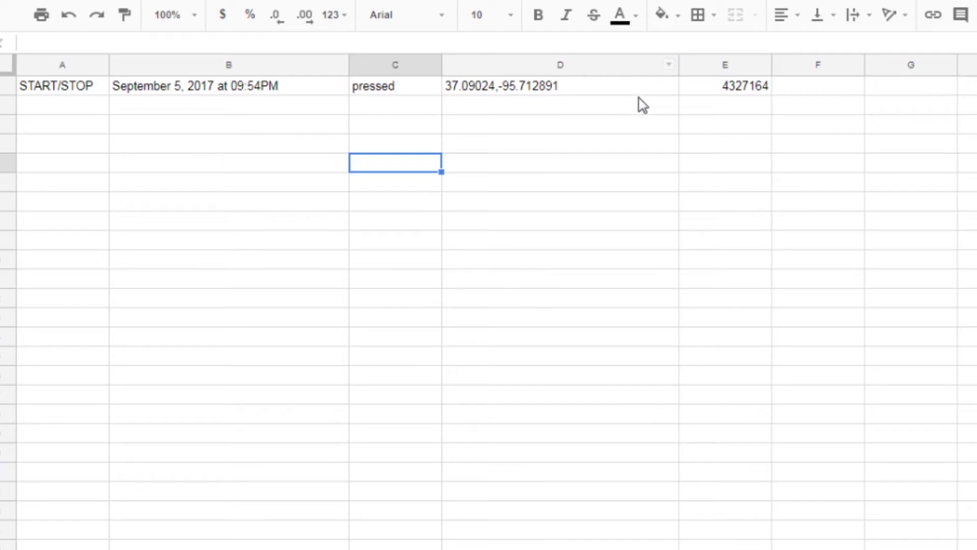
{"action": "left_click_drag", "start_coordinate": [771, 65], "coordinate": [855, 65]}
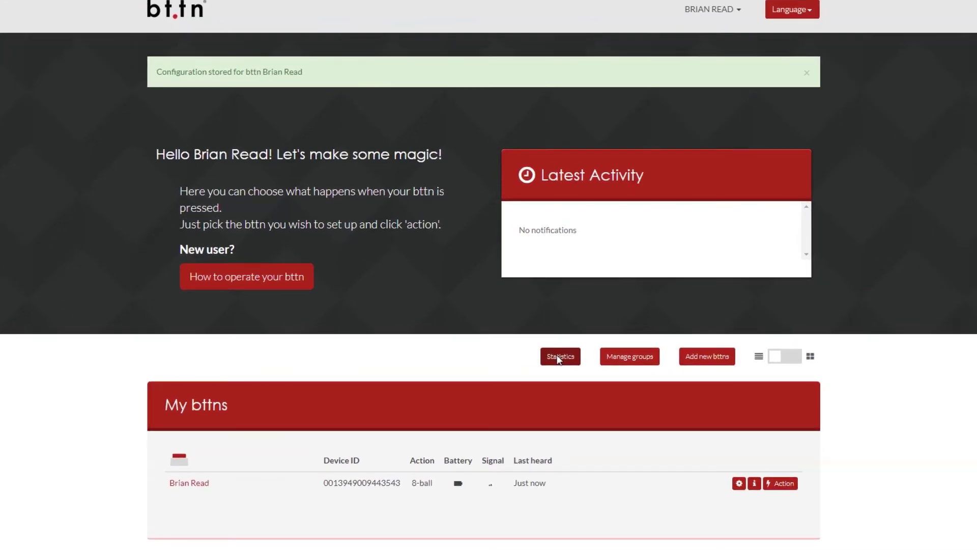
Step: Open the bttn's Statistics and look through the Overall press statistics
{"action": "left_click", "coordinate": [558, 357]}
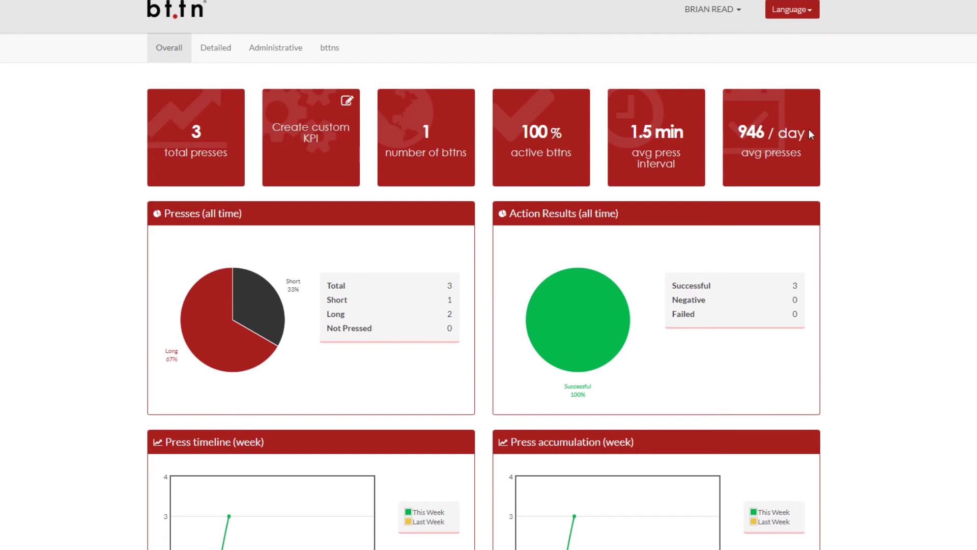
{"action": "scroll", "coordinate": [870, 136], "scroll_direction": "down", "scroll_amount": 3}
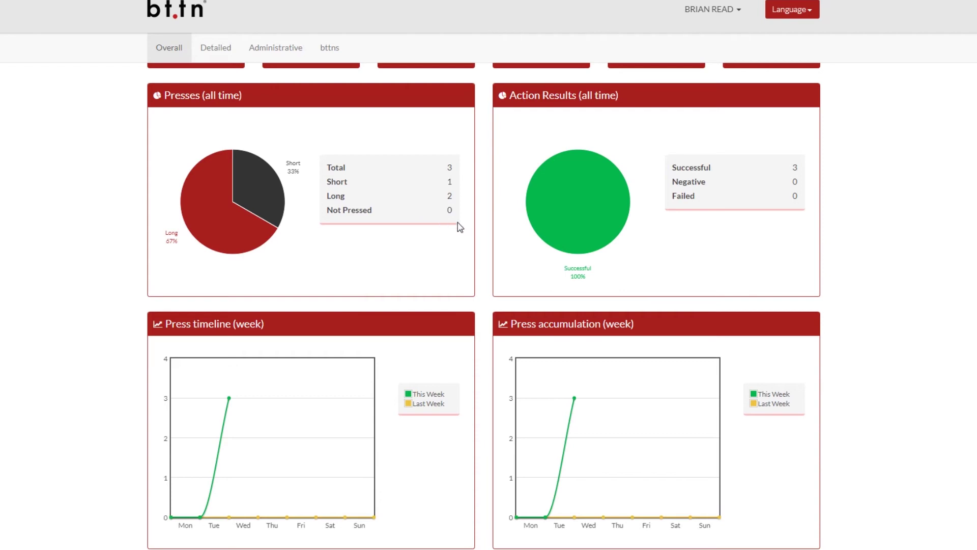
{"action": "scroll", "coordinate": [830, 187], "scroll_direction": "down", "scroll_amount": 1}
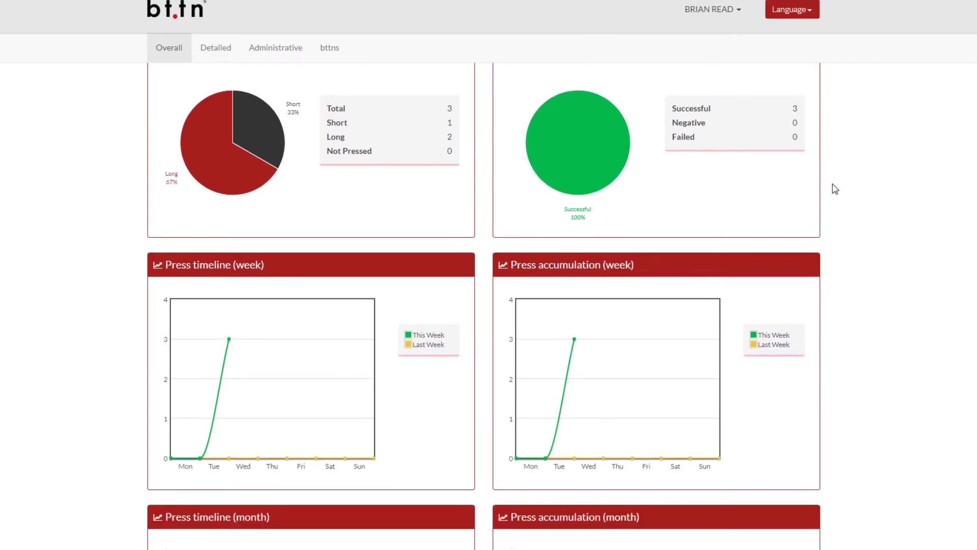
{"action": "scroll", "coordinate": [844, 188], "scroll_direction": "down", "scroll_amount": 2}
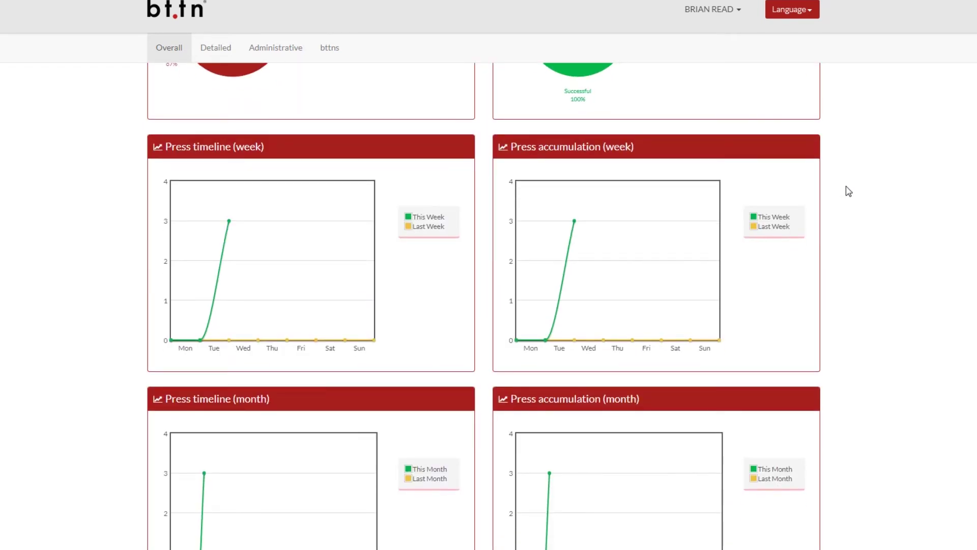
{"action": "scroll", "coordinate": [849, 188], "scroll_direction": "down", "scroll_amount": 1}
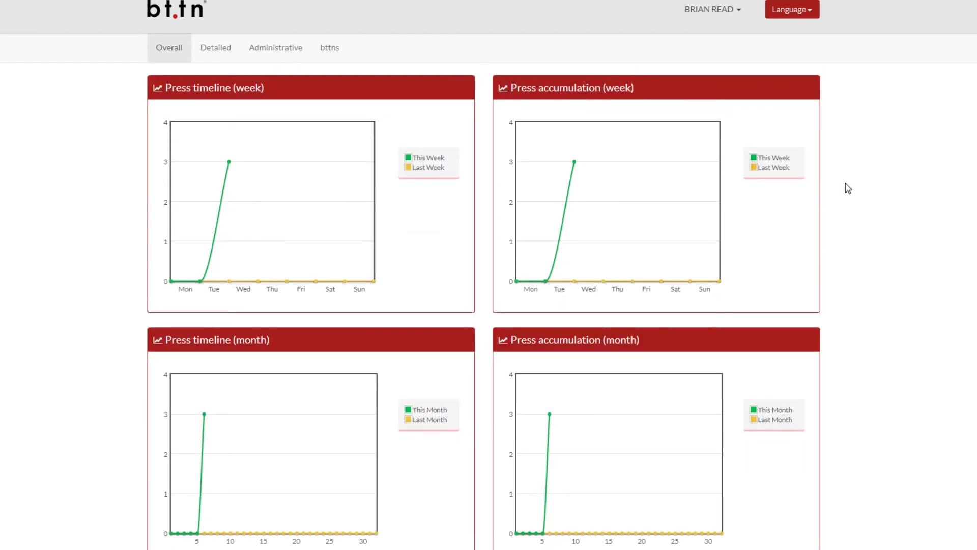
{"action": "scroll", "coordinate": [845, 203], "scroll_direction": "up", "scroll_amount": 6}
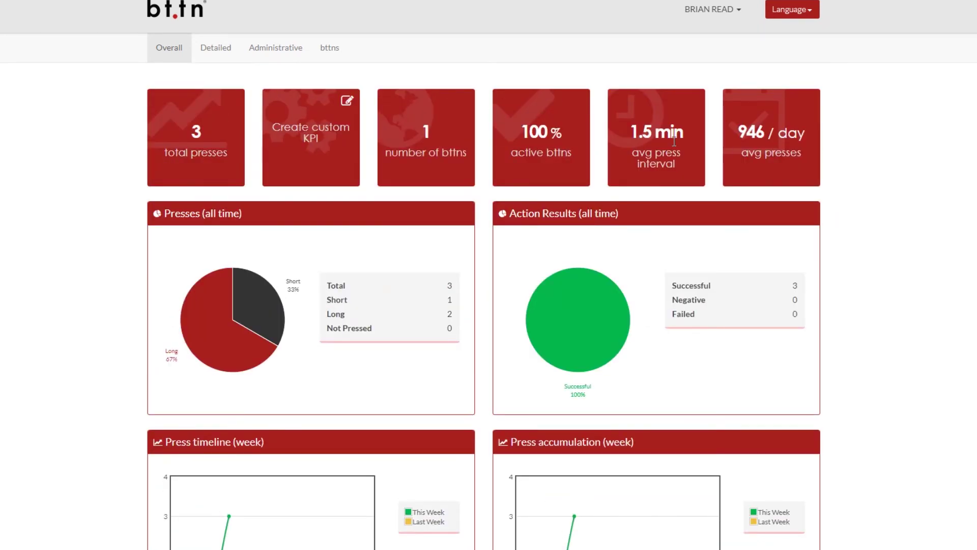
Step: Review the Detailed statistics for This Month: 3 presses, 1 short, 2 long
{"action": "left_click", "coordinate": [222, 52]}
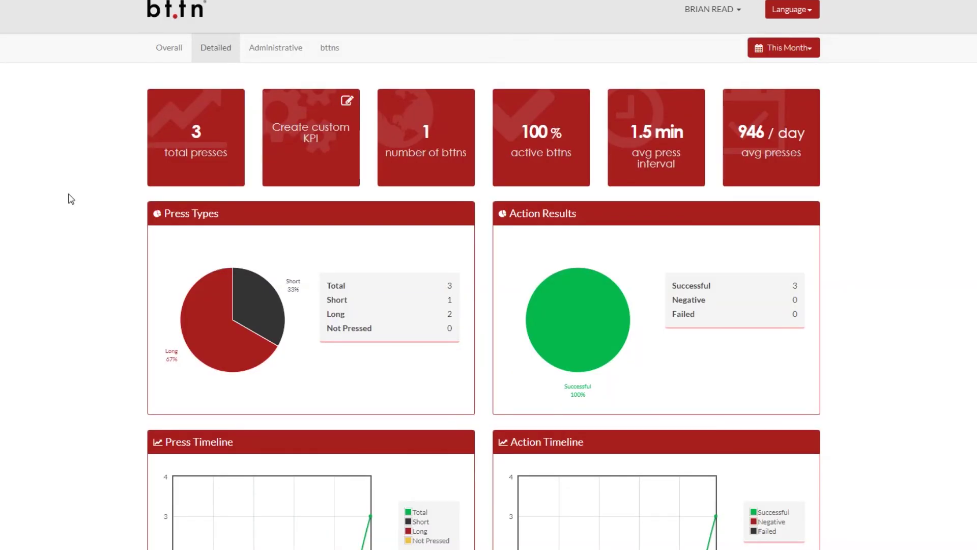
{"action": "scroll", "coordinate": [69, 199], "scroll_direction": "down", "scroll_amount": 10}
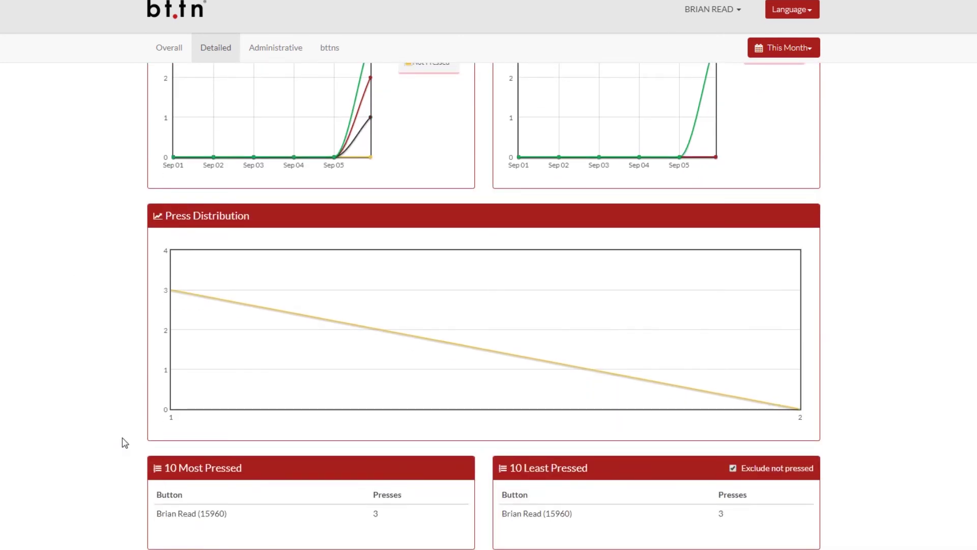
{"action": "scroll", "coordinate": [117, 432], "scroll_direction": "up", "scroll_amount": 10}
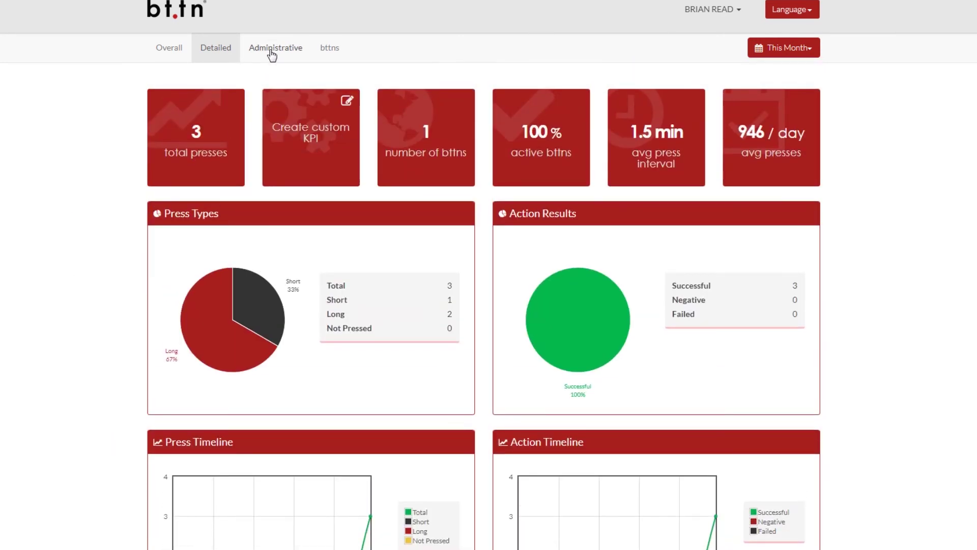
{"action": "left_click", "coordinate": [270, 55]}
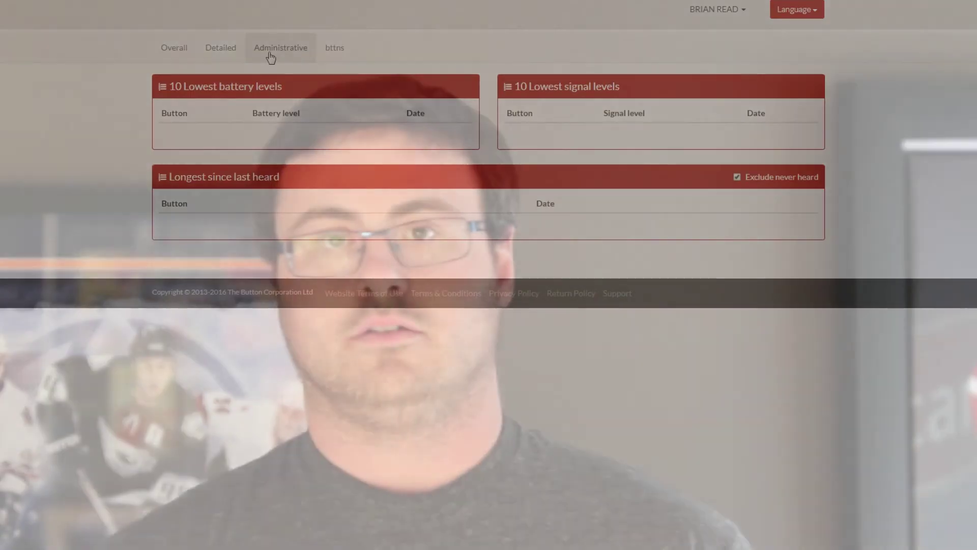